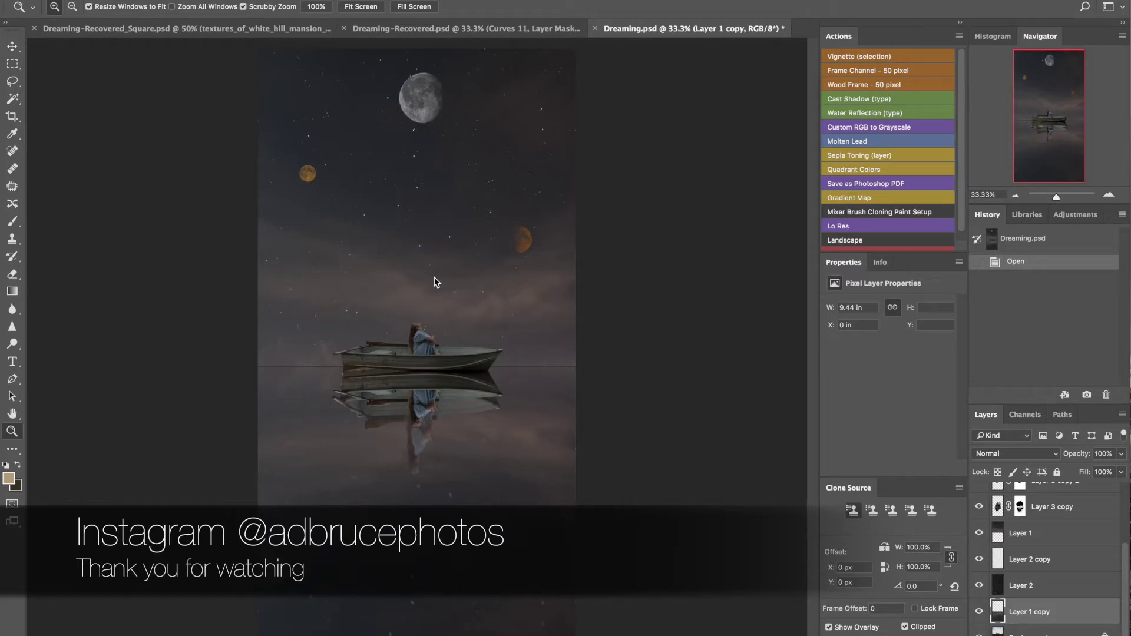
Compare the images in Dreaming-Recovered_Square.psd, Dreaming.psd and Dreaming-Recovered.psd.
click(184, 31)
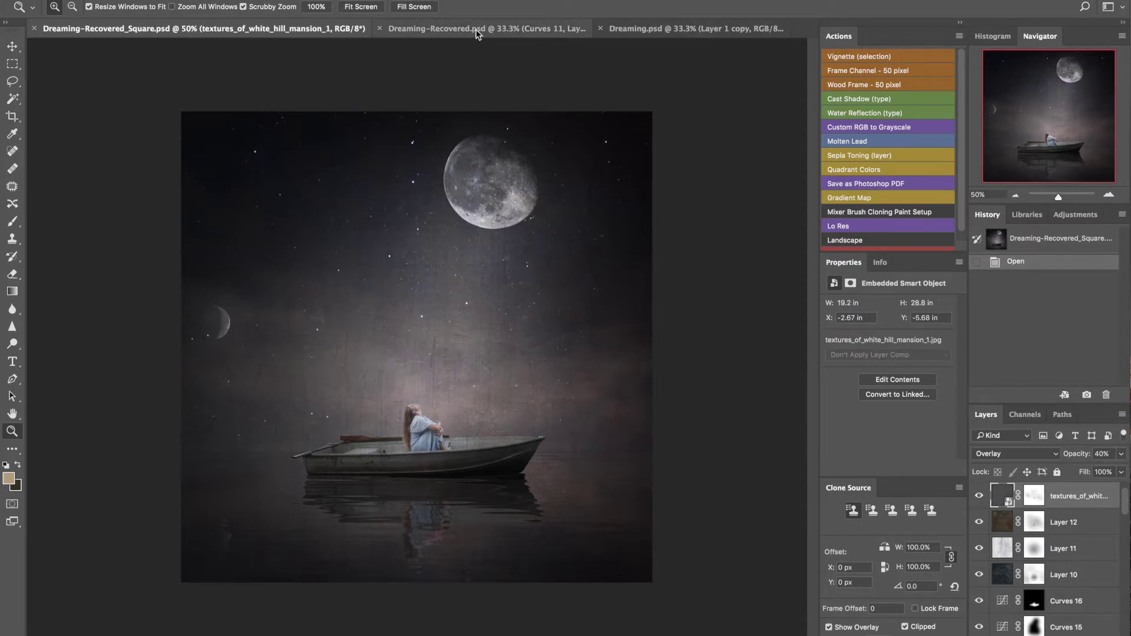
click(634, 31)
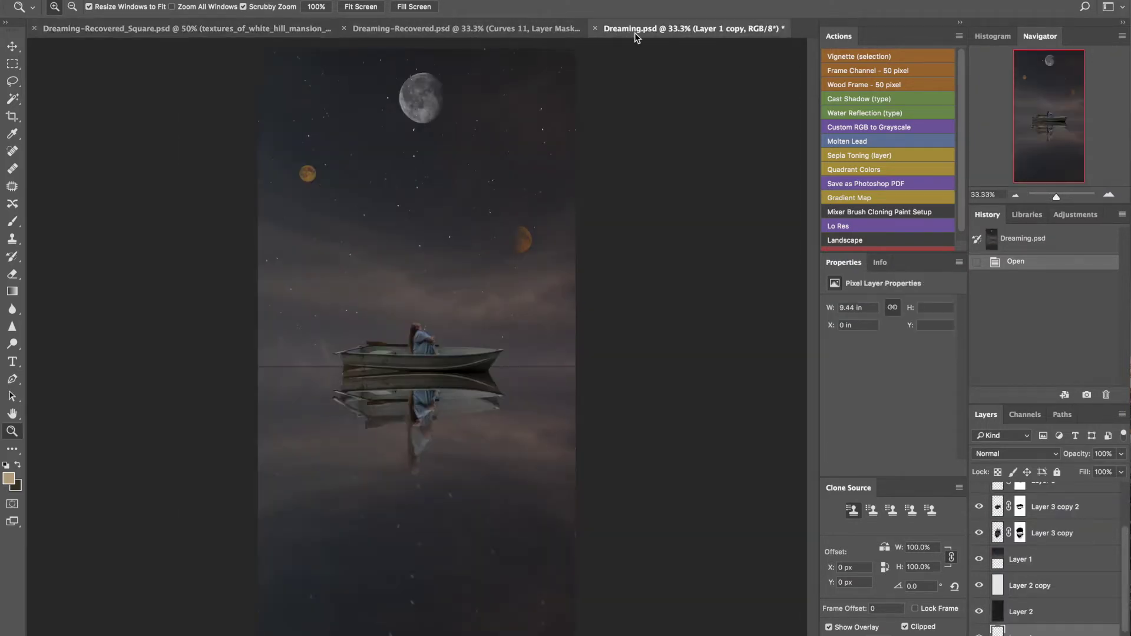
click(488, 30)
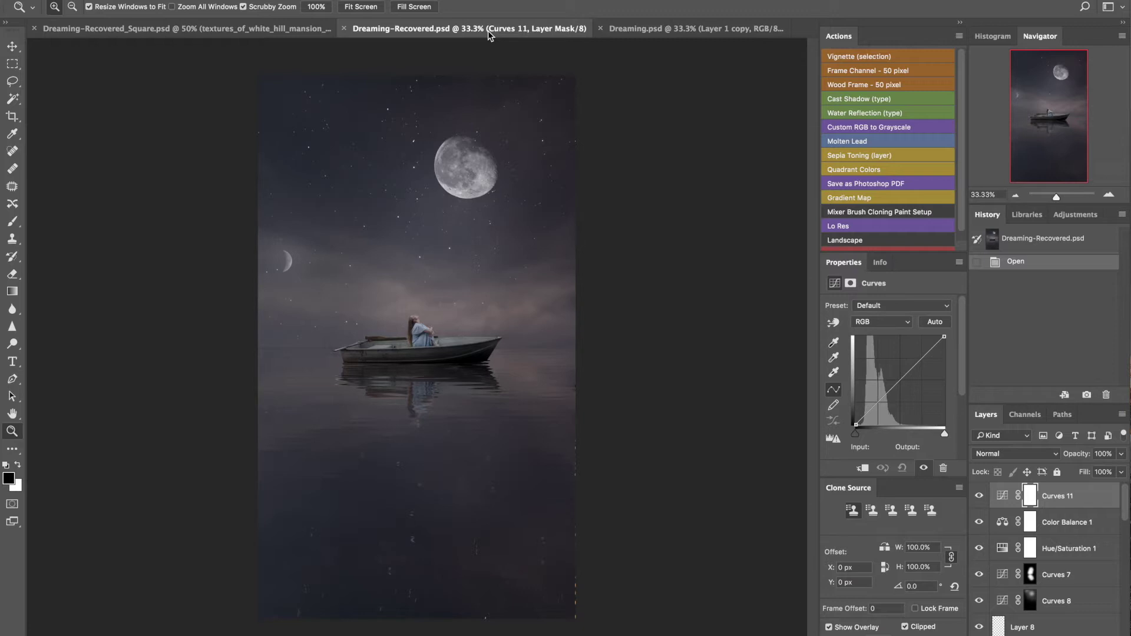
click(217, 26)
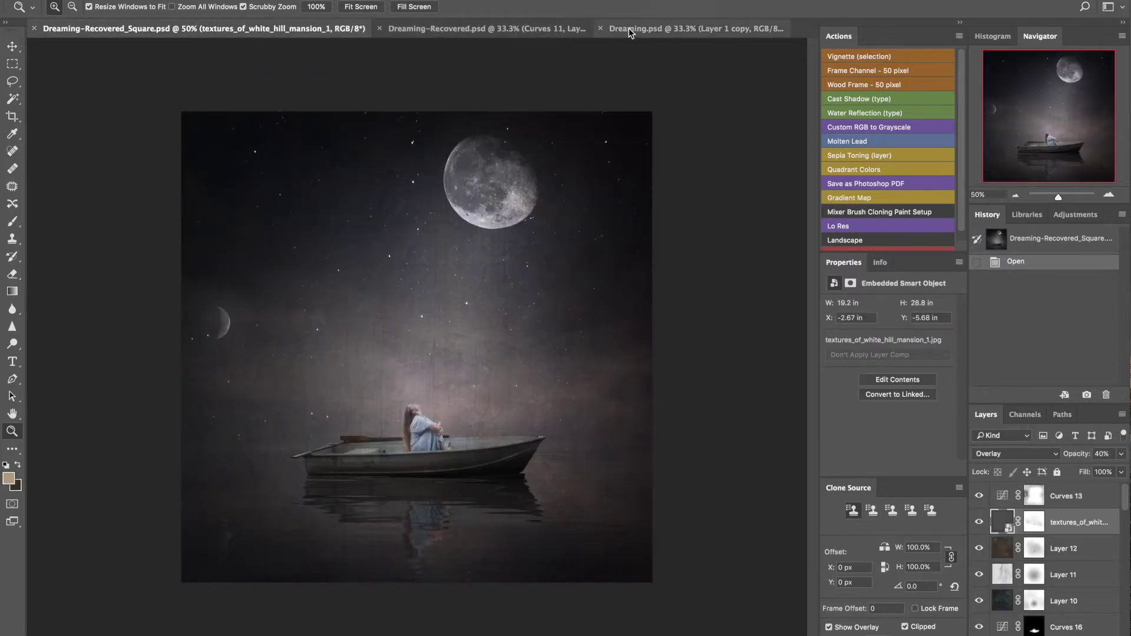
In Dreaming.psd, hide Layer 1 copy and every layer above it to expose the original boat photo.
click(659, 29)
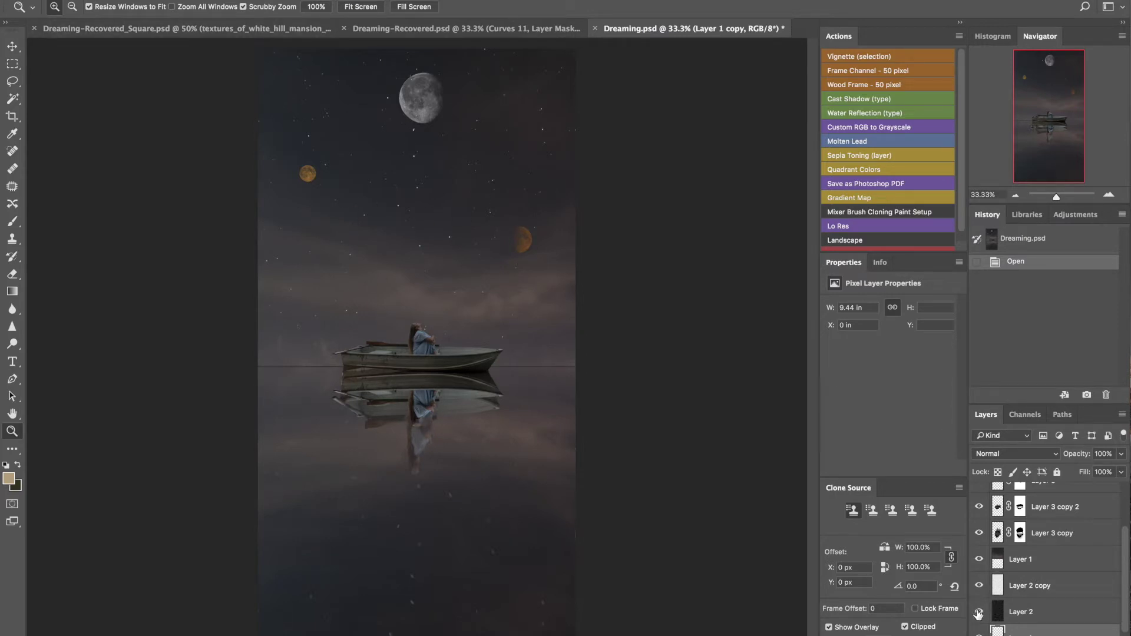
mouse_move(979, 615)
mouse_down()
mouse_move(969, 525)
mouse_move(984, 474)
mouse_up()
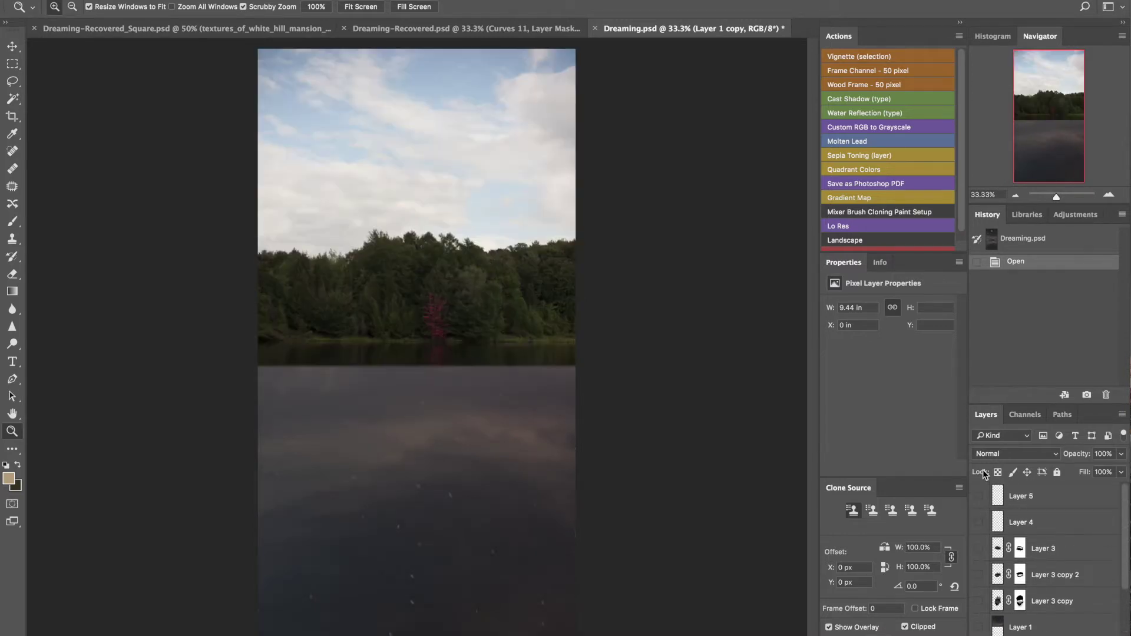
scroll(986, 518, down, 3)
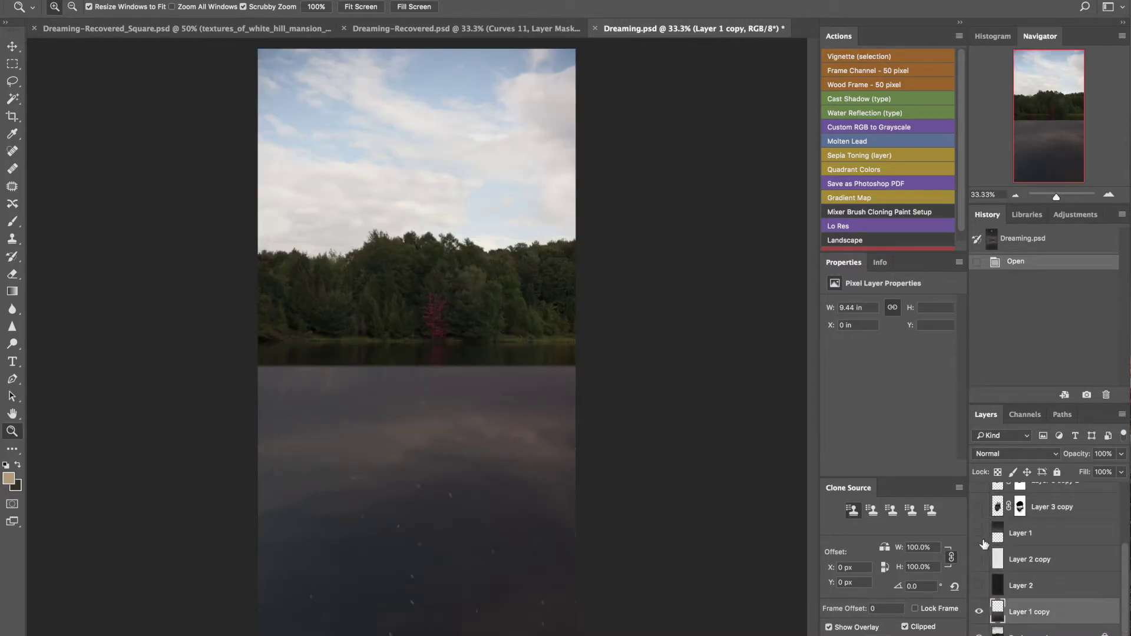
click(978, 612)
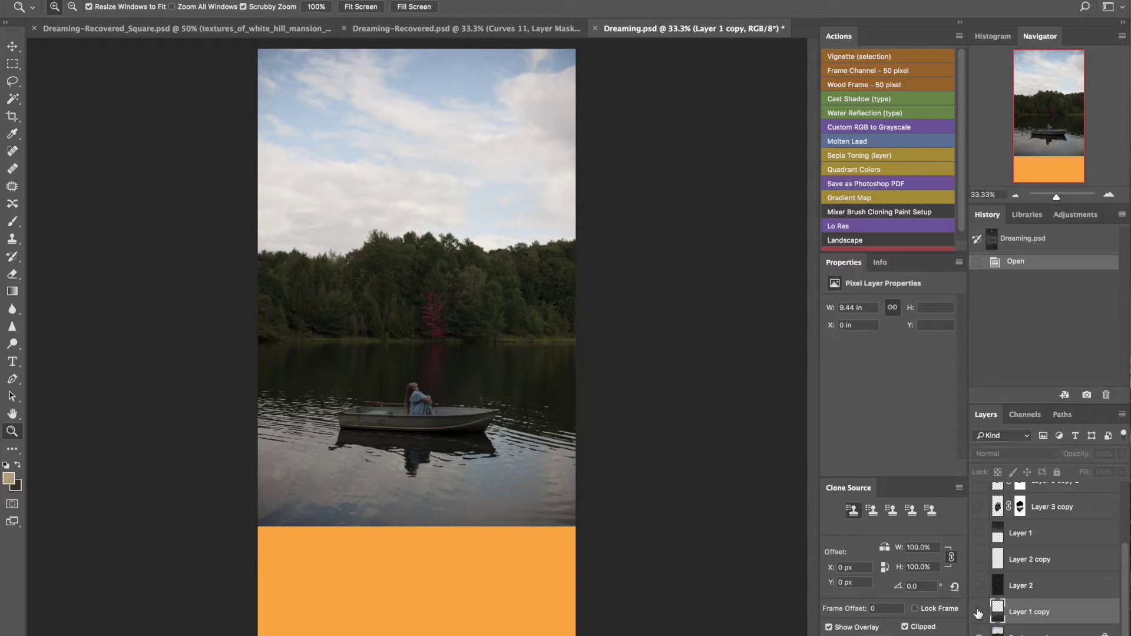
Compare the image with and without Layer 1 copy and Layer 2, leaving both layers shown.
click(979, 613)
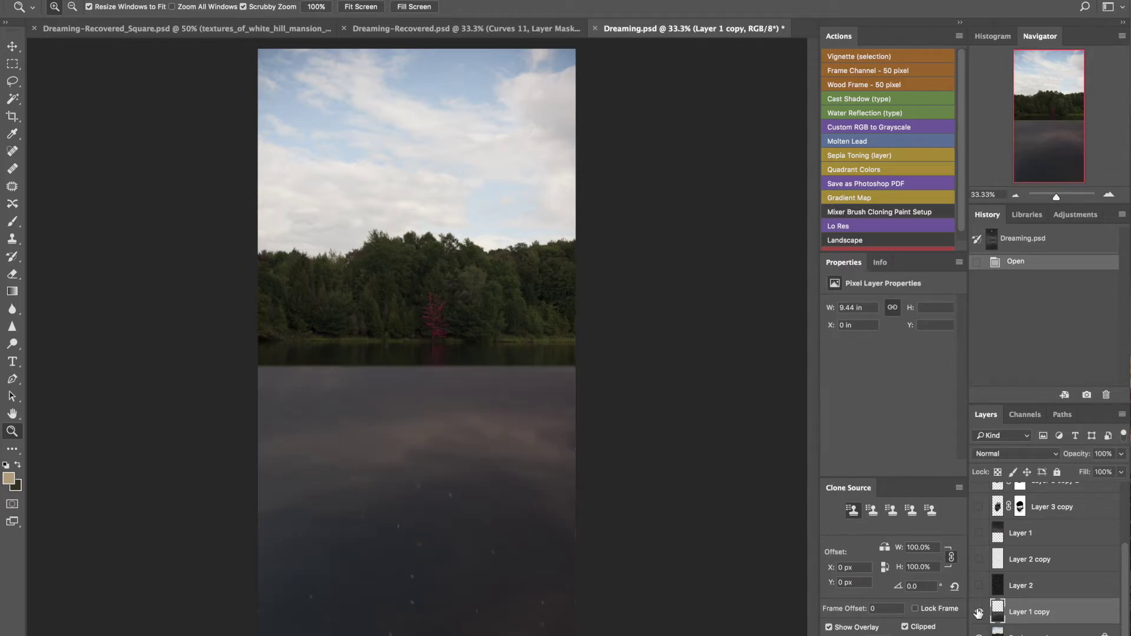
click(979, 613)
click(979, 613)
click(978, 586)
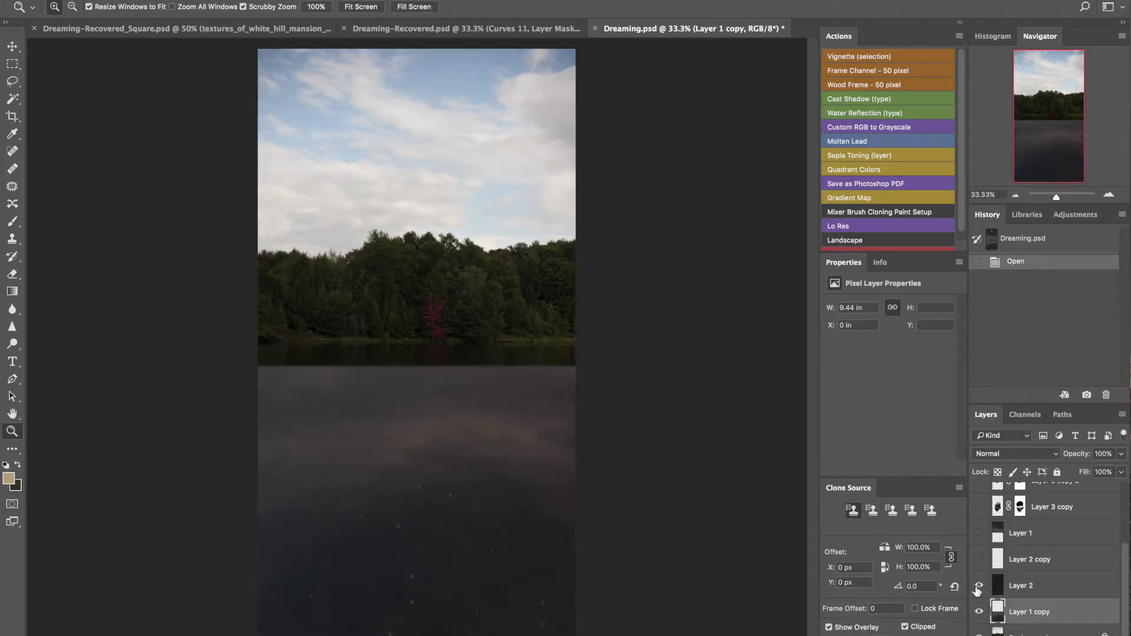
click(977, 589)
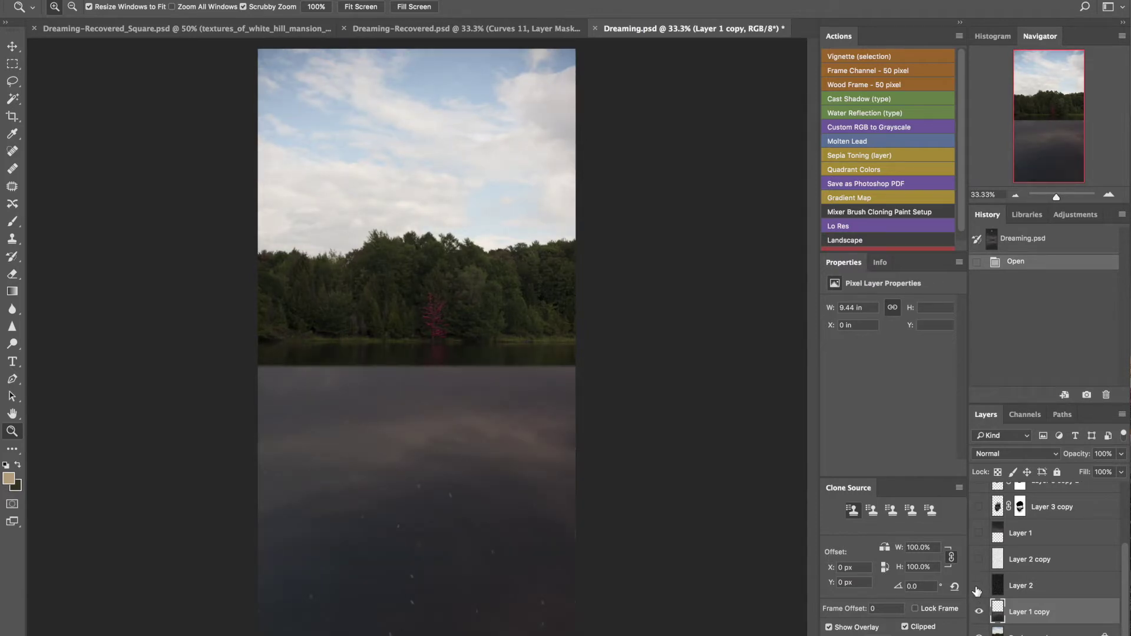
click(977, 590)
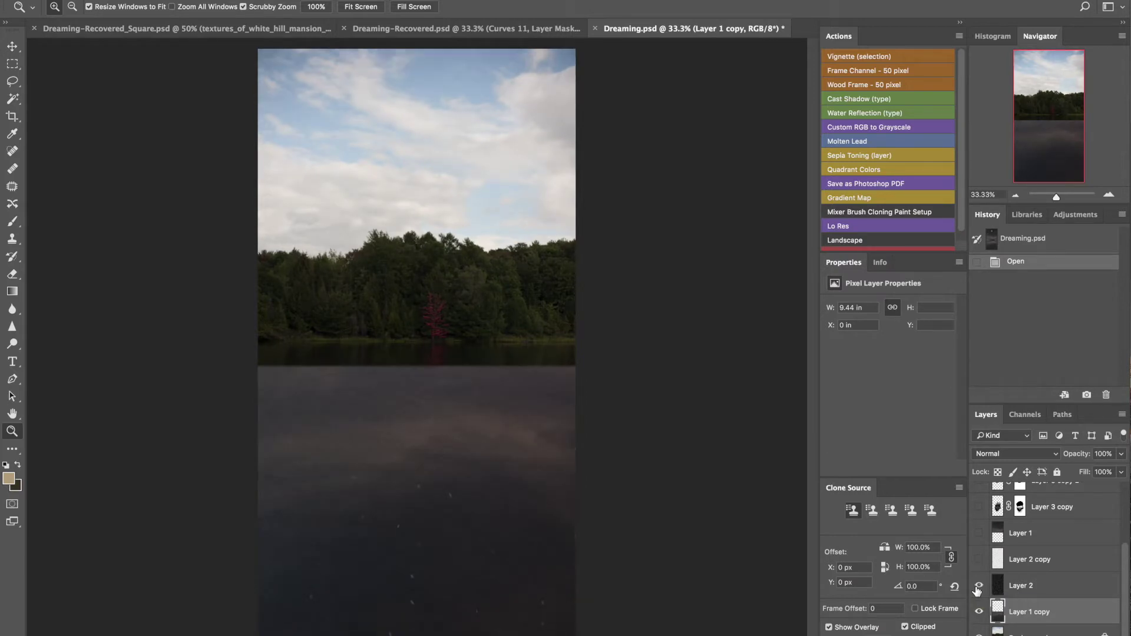
Show Layer 2 copy and Layer 1, selecting Layer 2 copy to check its blend mode and opacity.
click(978, 560)
click(979, 560)
click(979, 559)
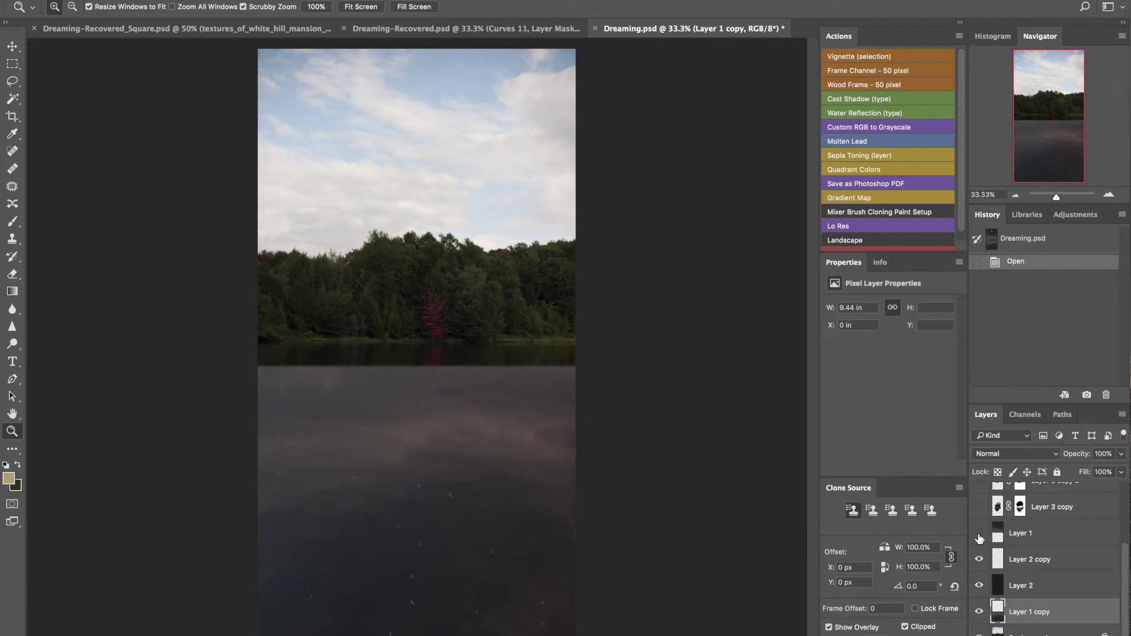
click(1033, 567)
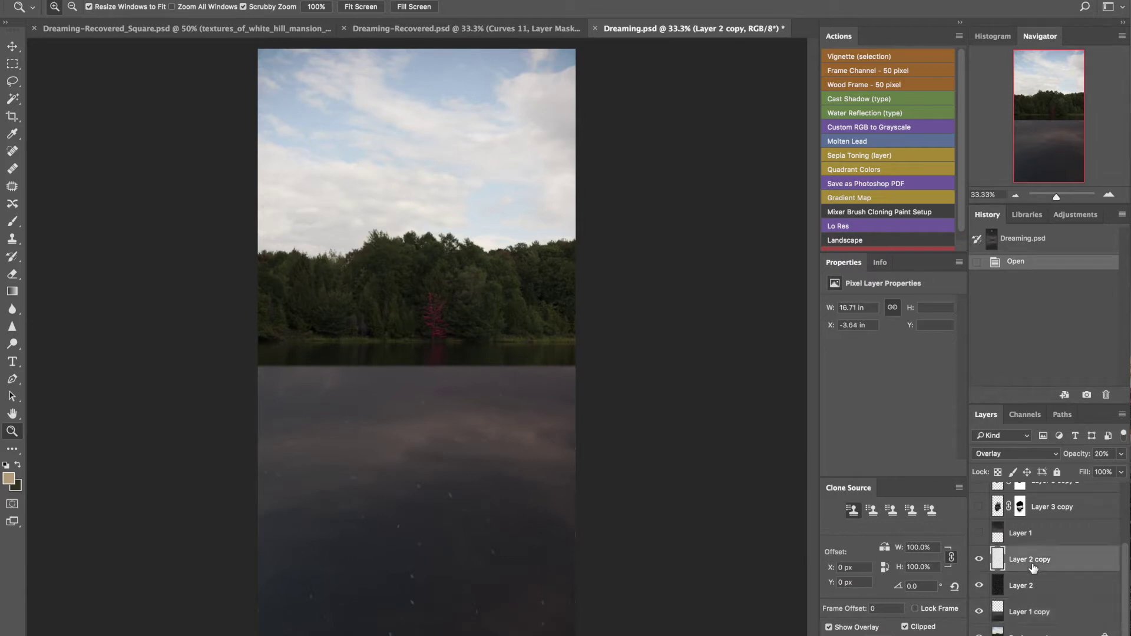
click(980, 533)
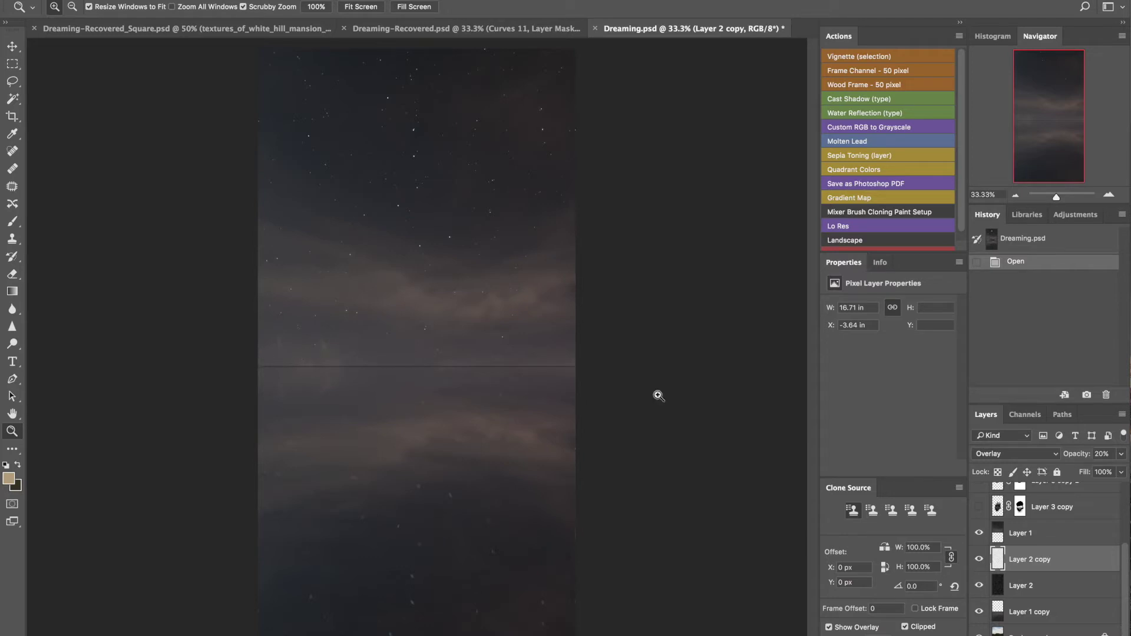
Compare the boat reflection with Layer 3 copy and Layer 3 copy 2 on and off, leaving both shown.
click(980, 508)
scroll(983, 511, up, 3)
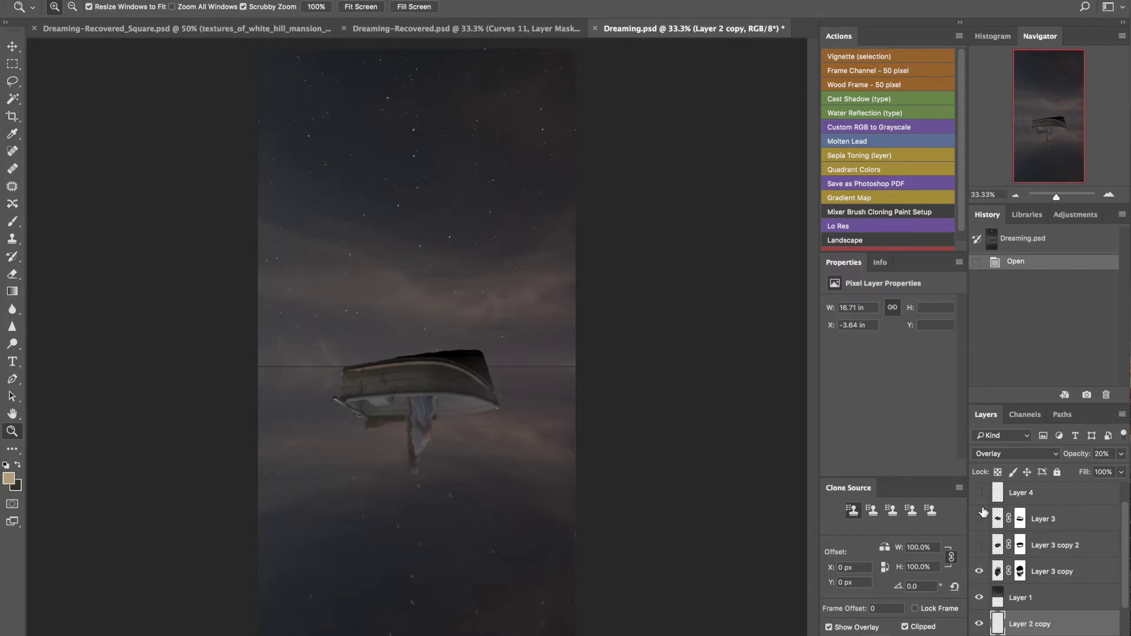
click(979, 545)
click(979, 545)
click(980, 545)
click(979, 545)
click(979, 545)
click(979, 545)
click(979, 571)
click(980, 571)
click(980, 570)
click(979, 569)
click(979, 545)
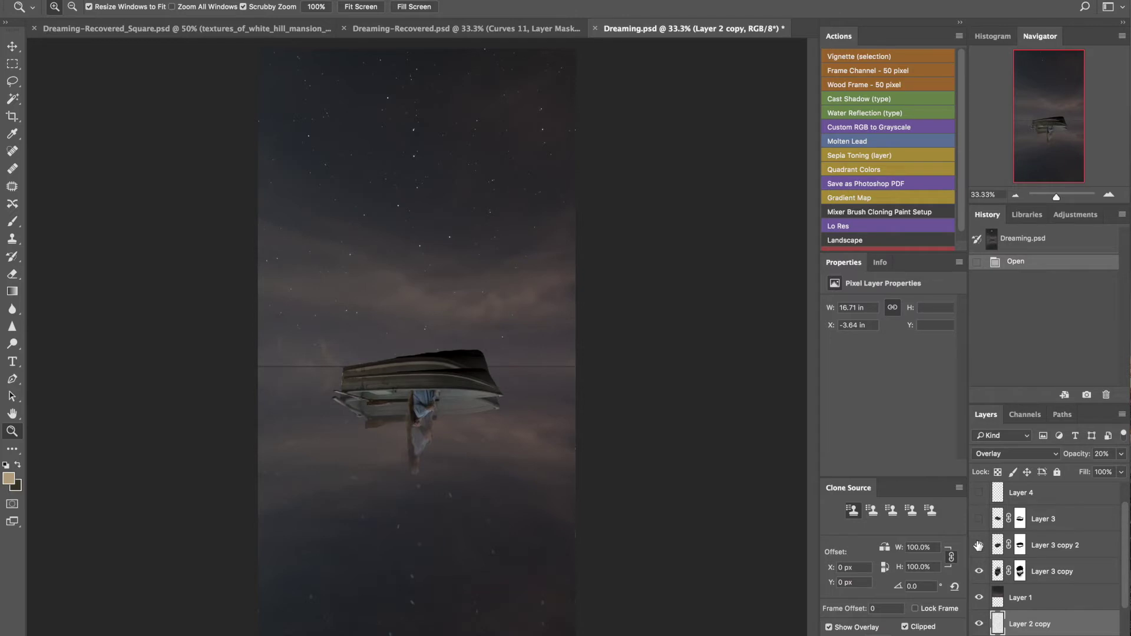
Show Layer 3 with the upright boat and Layer 4 with the large moon.
click(979, 519)
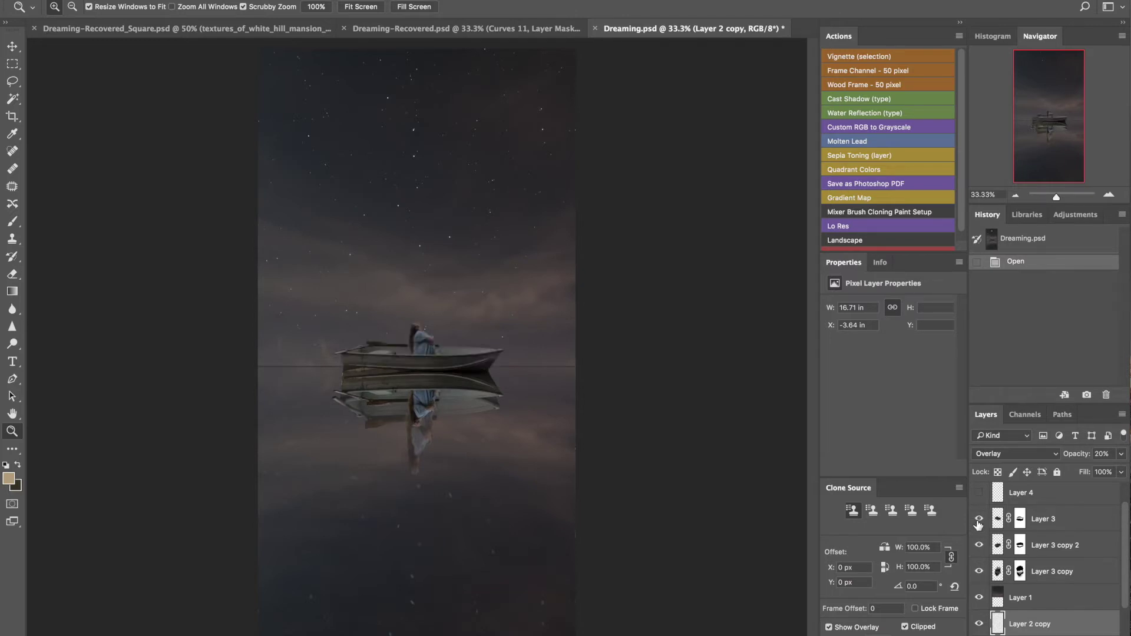
click(979, 493)
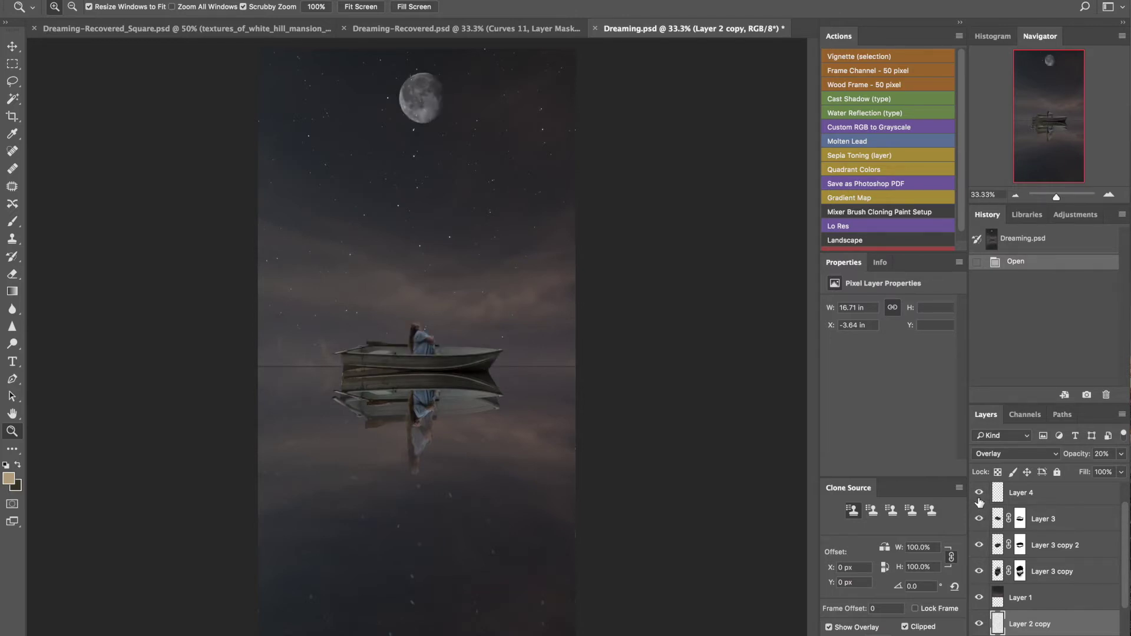
scroll(979, 501, up, 1)
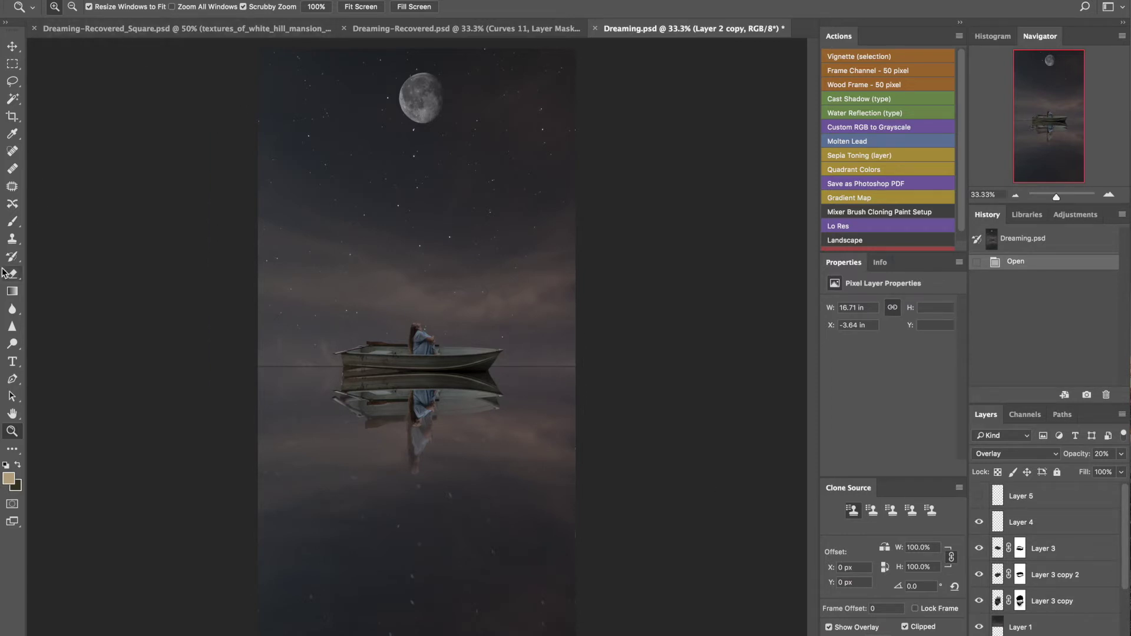
Browse the Brush tool's presets to locate the moon brushes, and leave the list without picking one.
key(b)
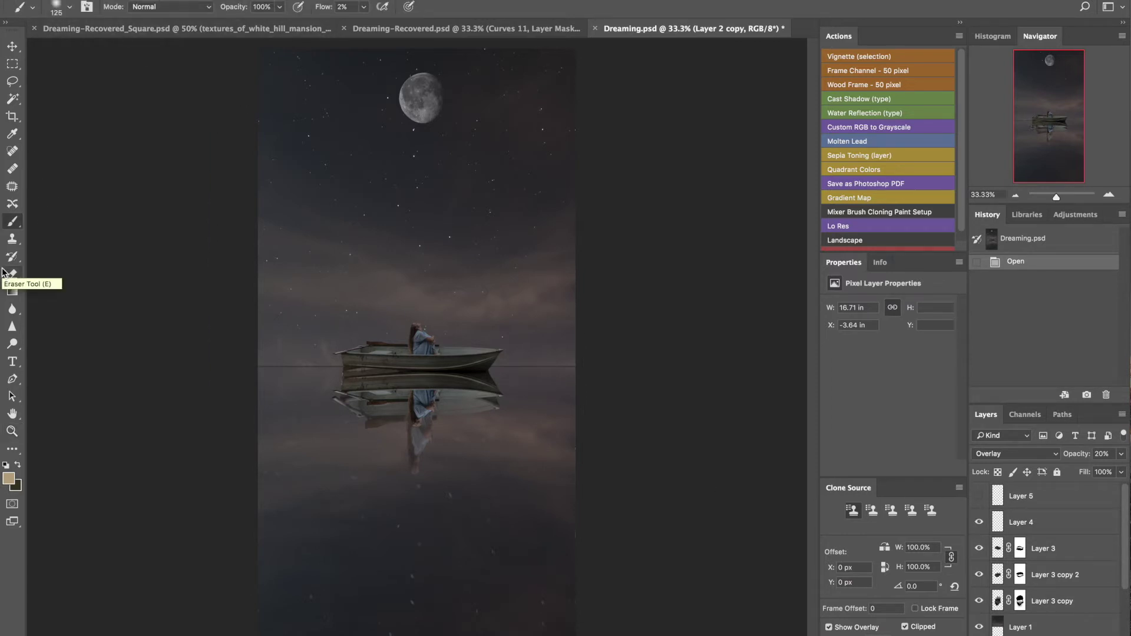
click(70, 11)
scroll(78, 184, down, 1)
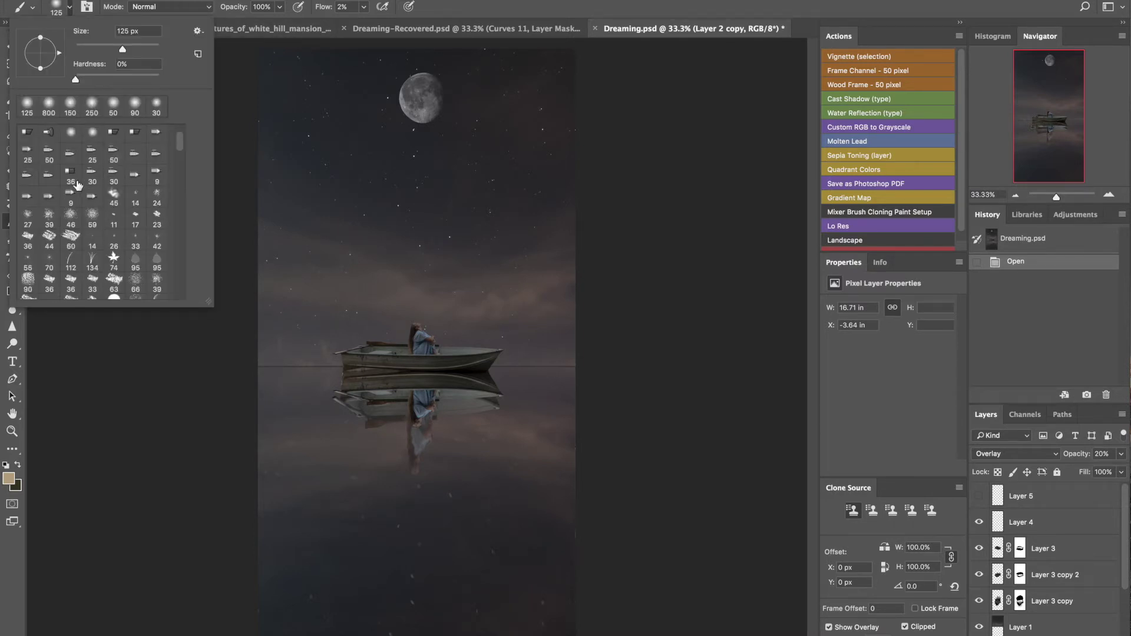
scroll(78, 184, down, 15)
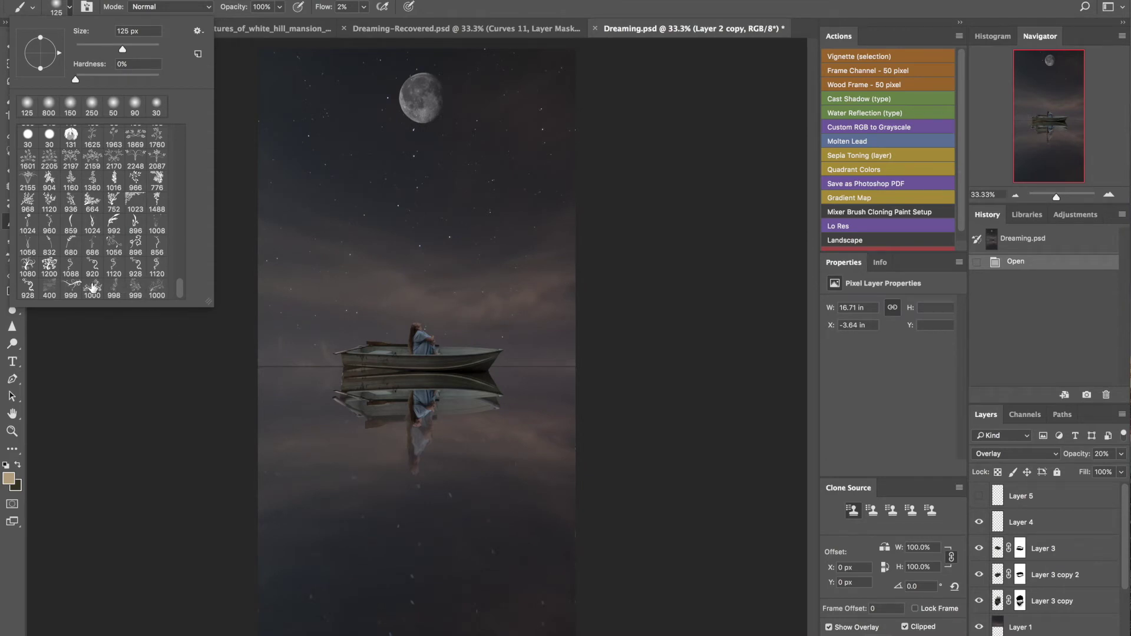
scroll(112, 223, up, 3)
scroll(111, 223, up, 3)
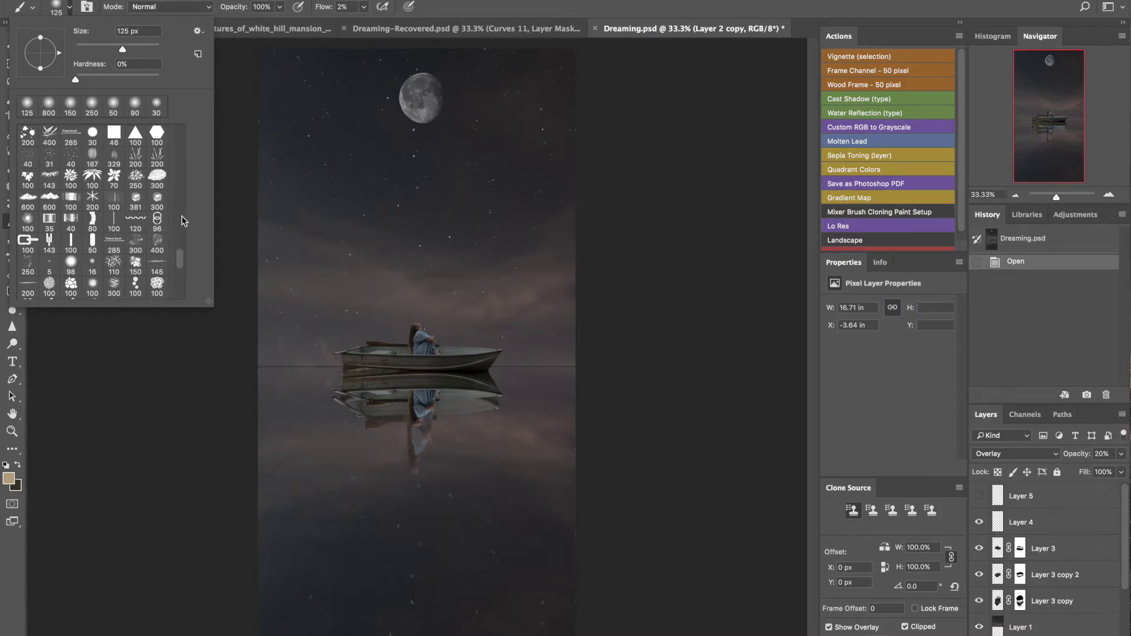
scroll(114, 142, up, 3)
scroll(114, 141, down, 3)
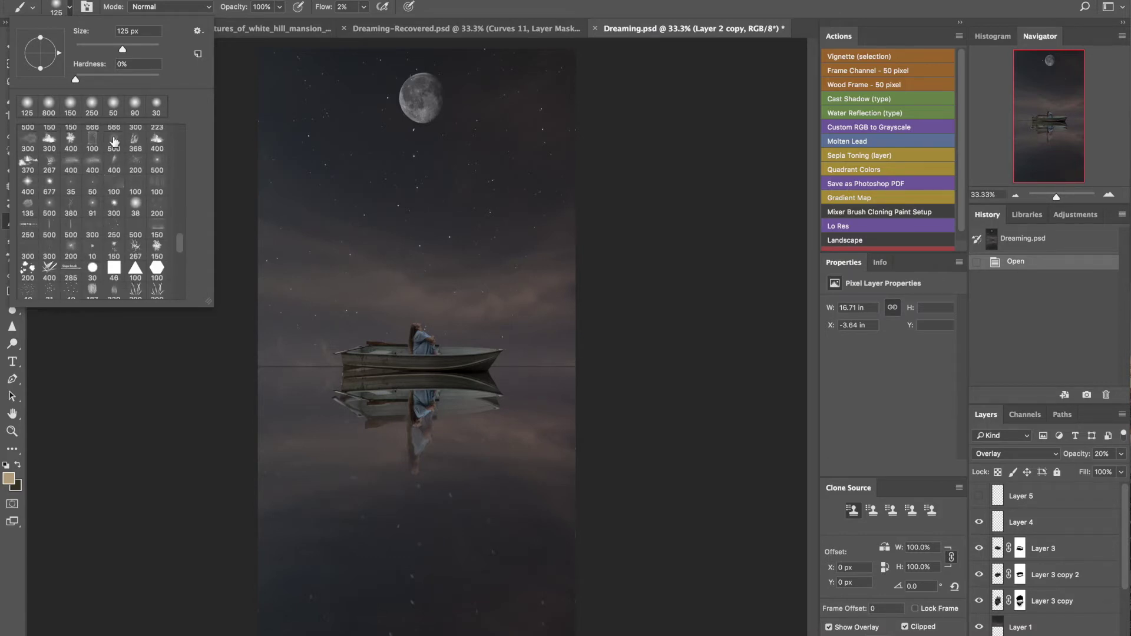
scroll(115, 142, up, 3)
scroll(114, 140, up, 3)
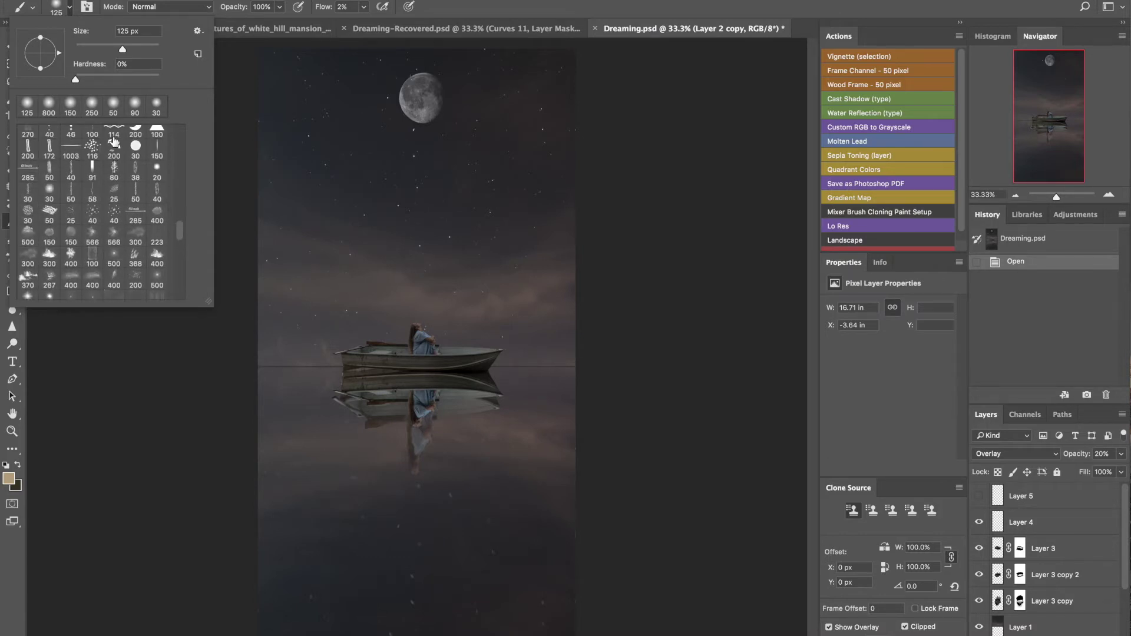
scroll(173, 238, up, 5)
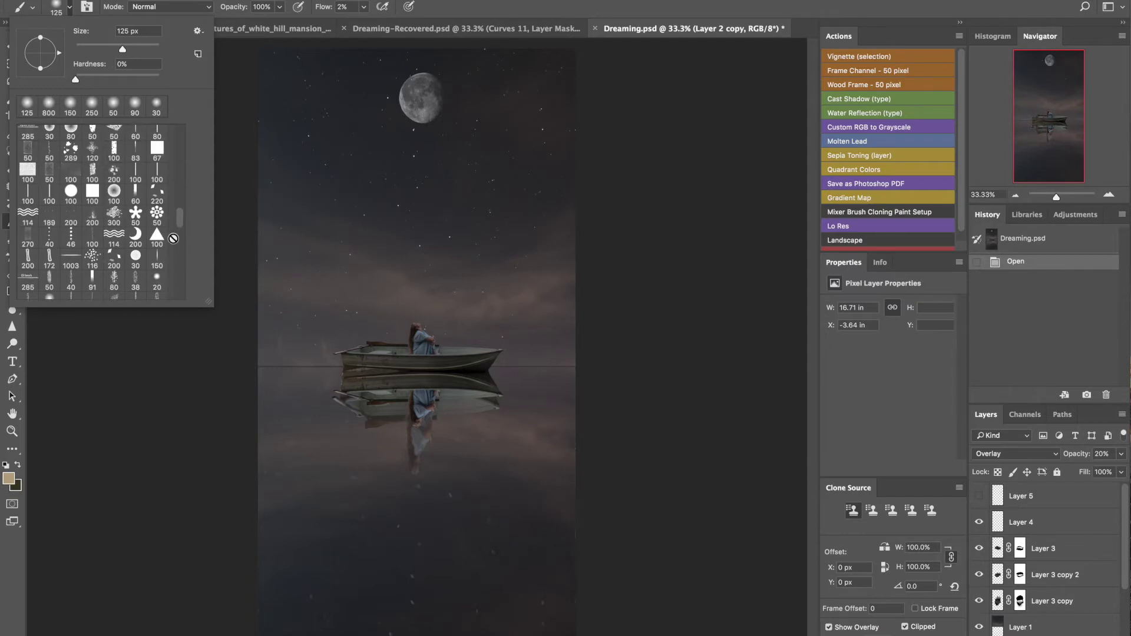
scroll(173, 238, up, 6)
scroll(174, 238, up, 10)
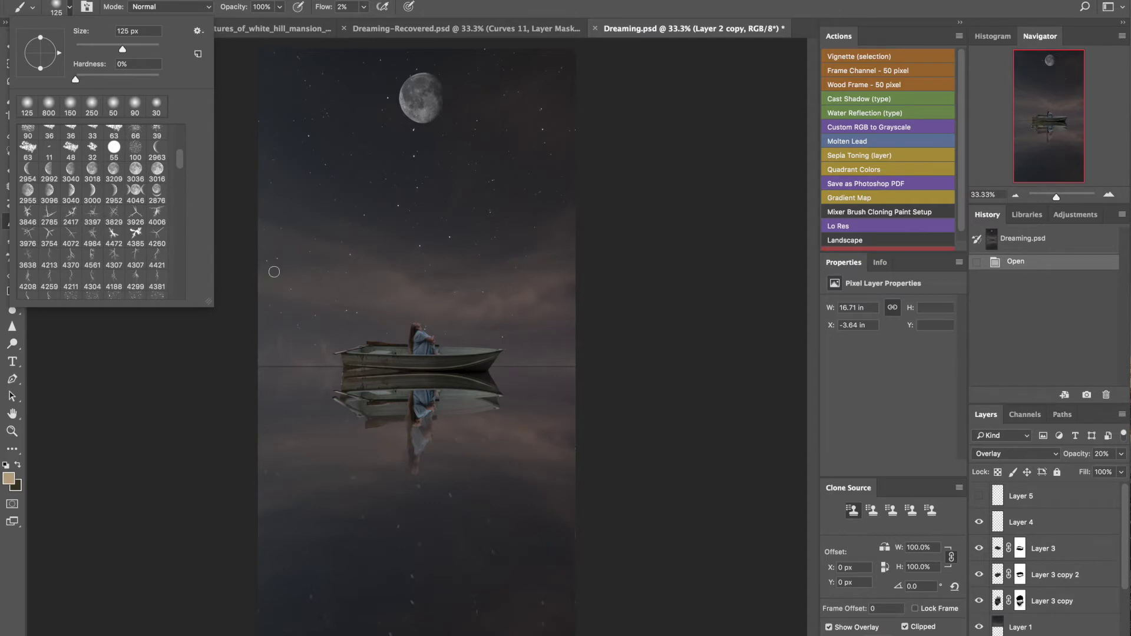
click(652, 36)
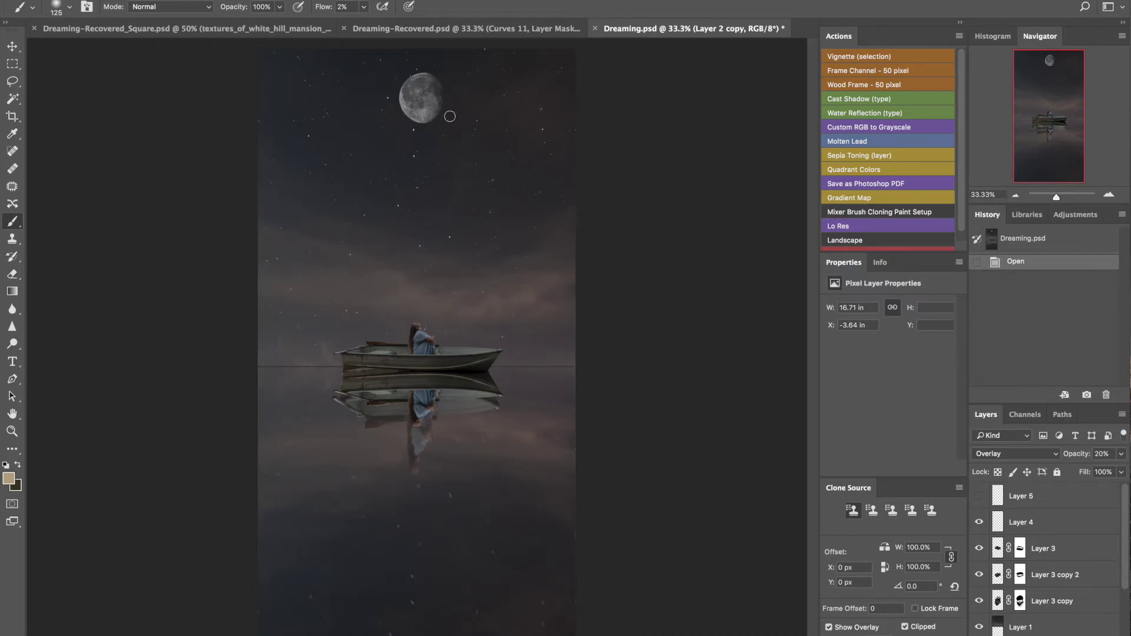
Show Layer 5 with the two orange moons and close Dreaming.psd without saving changes.
click(982, 496)
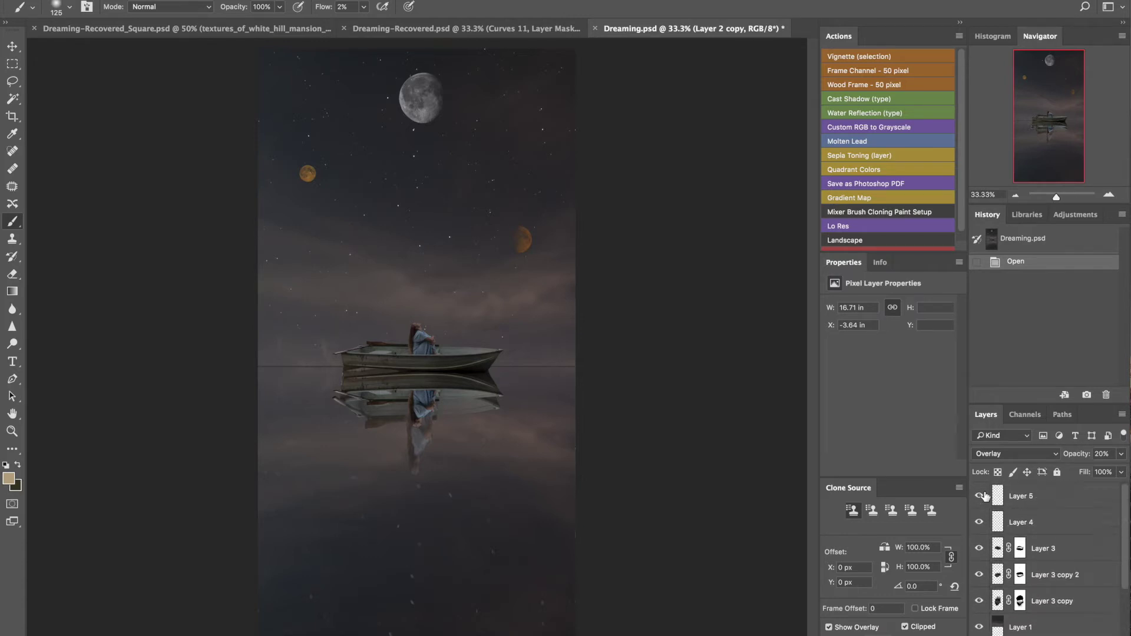
click(595, 30)
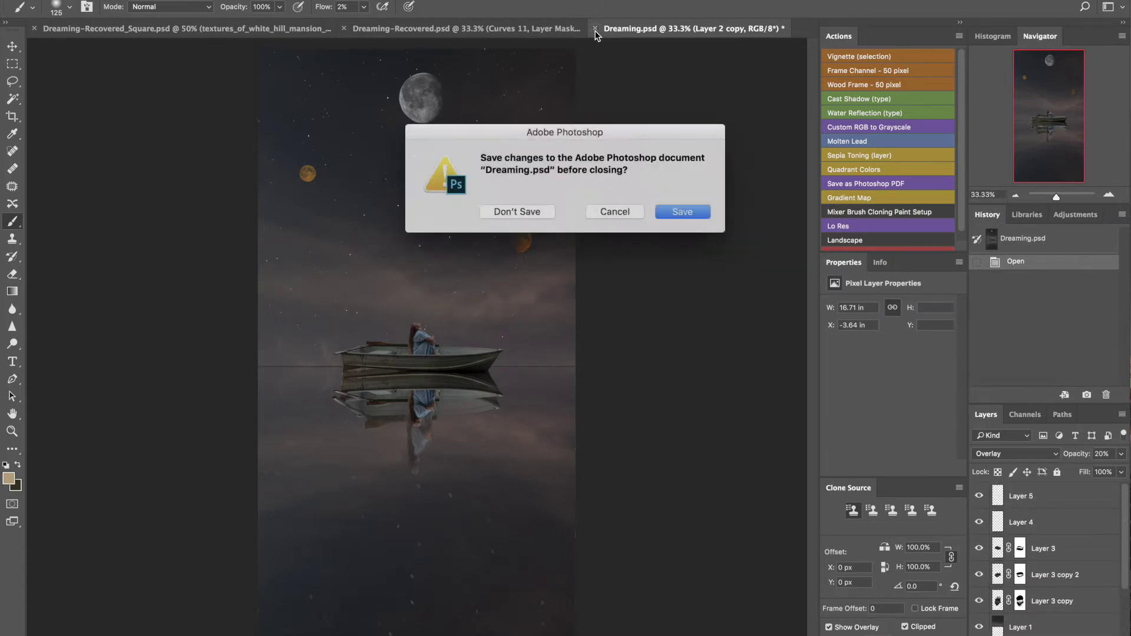
click(511, 210)
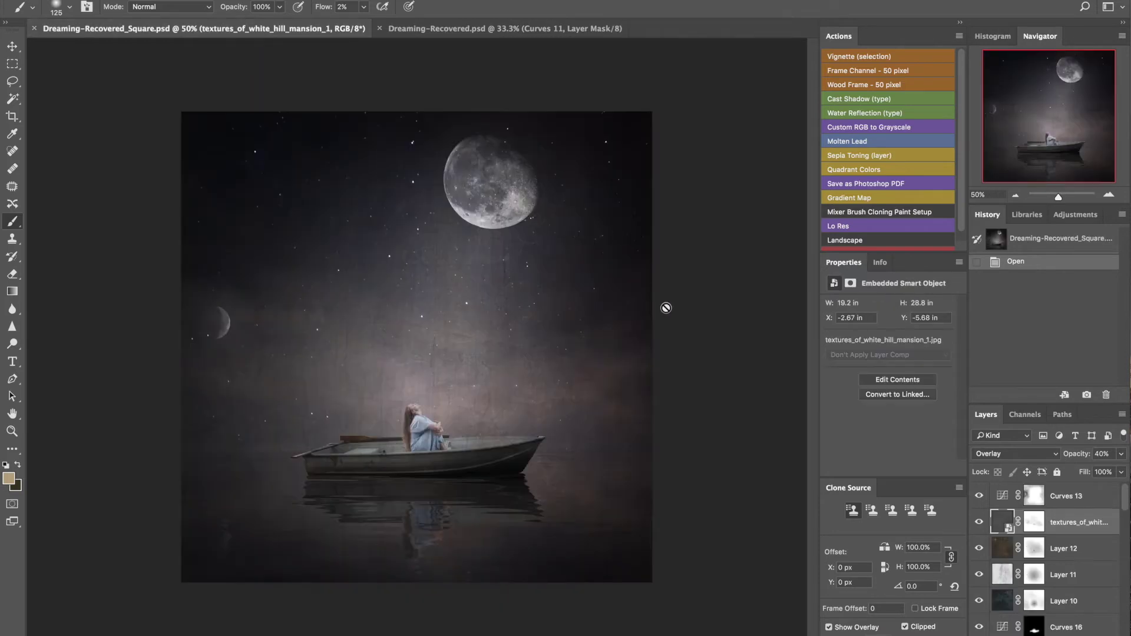
Switch to Dreaming-Recovered.psd and hide the layers from Curves 11 at the top of the stack down through Layer 1.
click(470, 30)
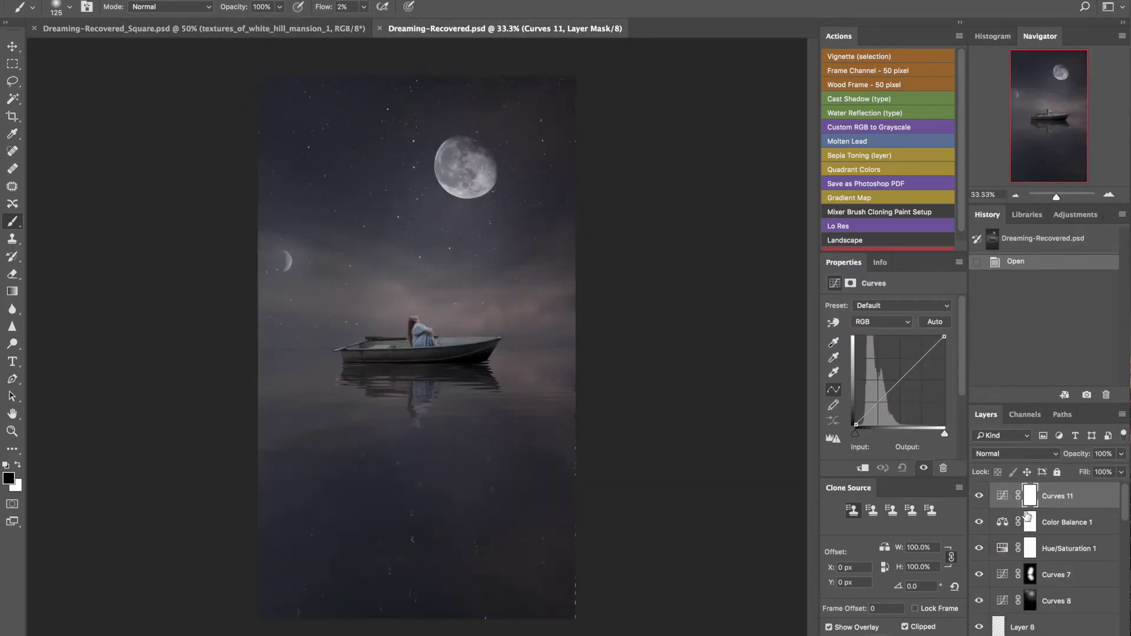
drag(980, 500, 980, 632)
scroll(980, 618, down, 5)
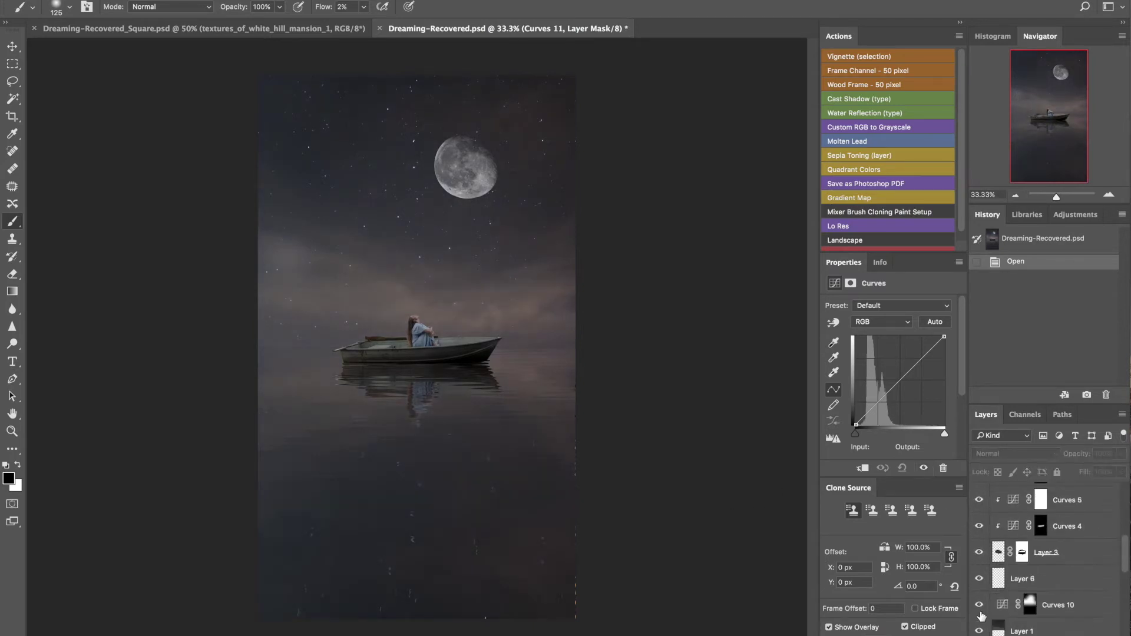
mouse_move(979, 502)
mouse_down()
mouse_move(980, 613)
mouse_move(980, 526)
mouse_move(980, 582)
mouse_up()
scroll(979, 610, up, 4)
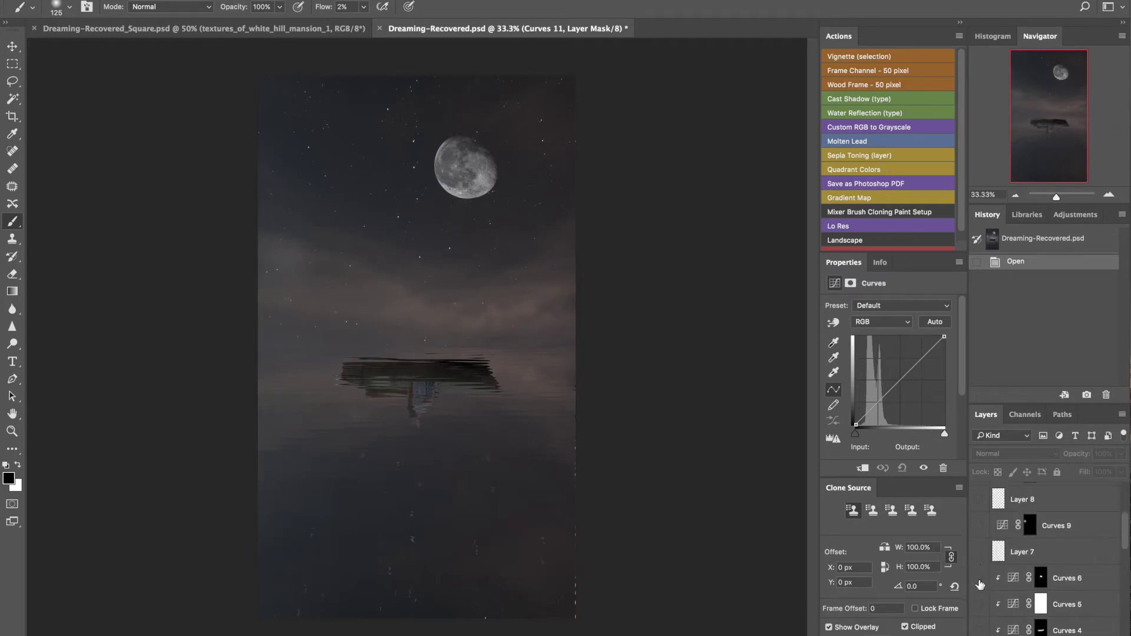
scroll(981, 585, down, 8)
click(979, 520)
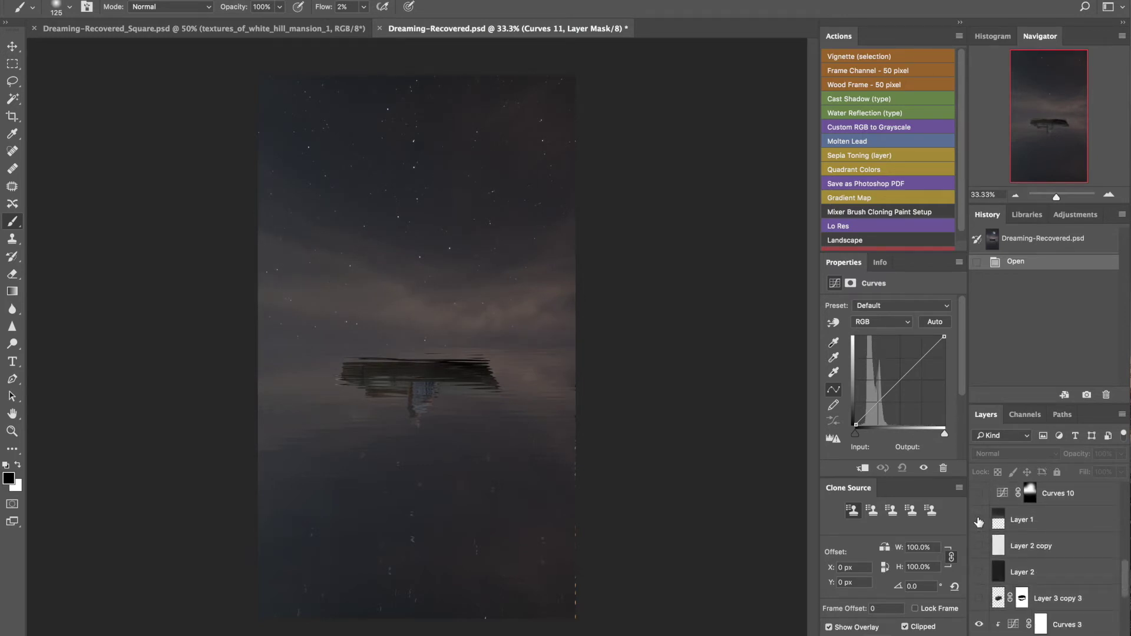
Hide the remaining layers above the original boat photo, including the clipped curves and Layer 3 copy 2, leaving only Layer 1 copy shown over it.
scroll(978, 628, down, 4)
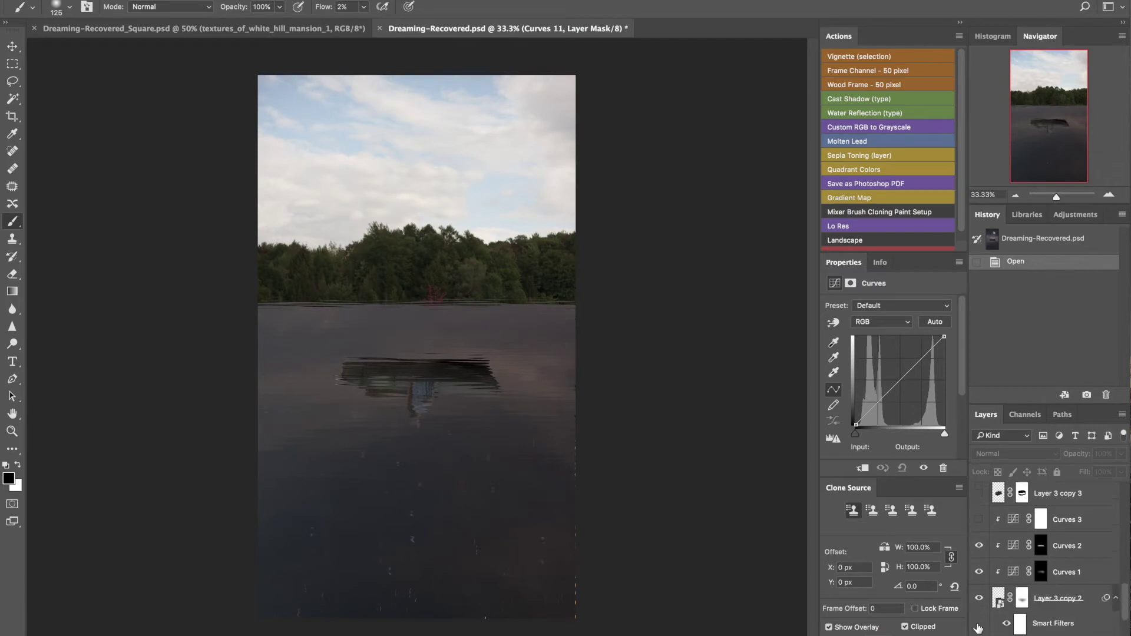
drag(979, 545, 979, 603)
scroll(979, 603, down, 5)
click(979, 560)
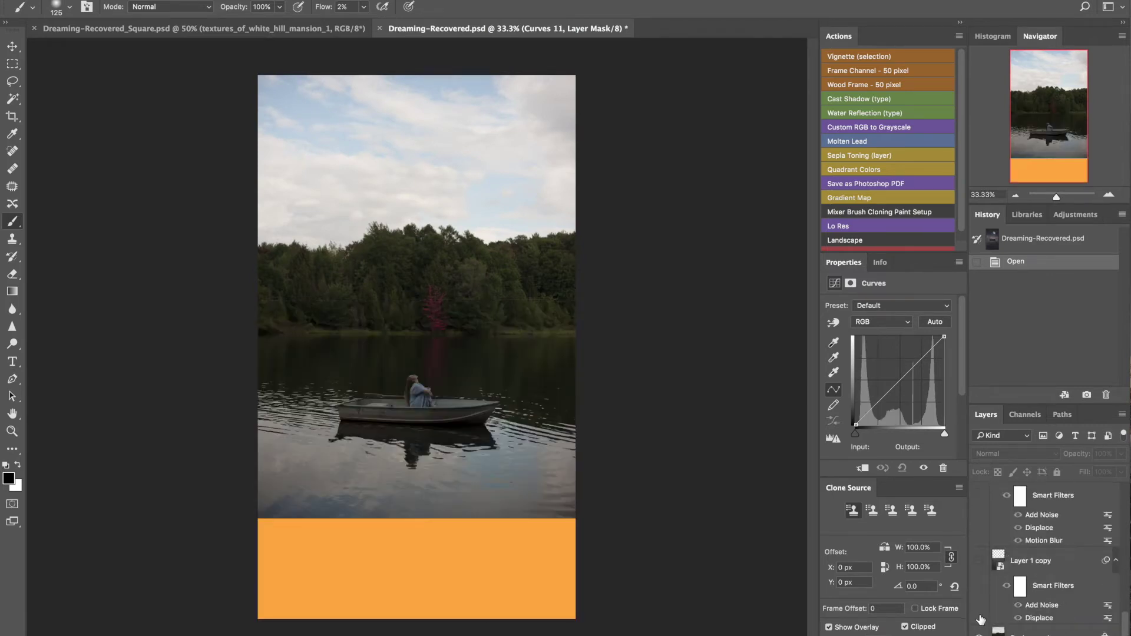
click(976, 557)
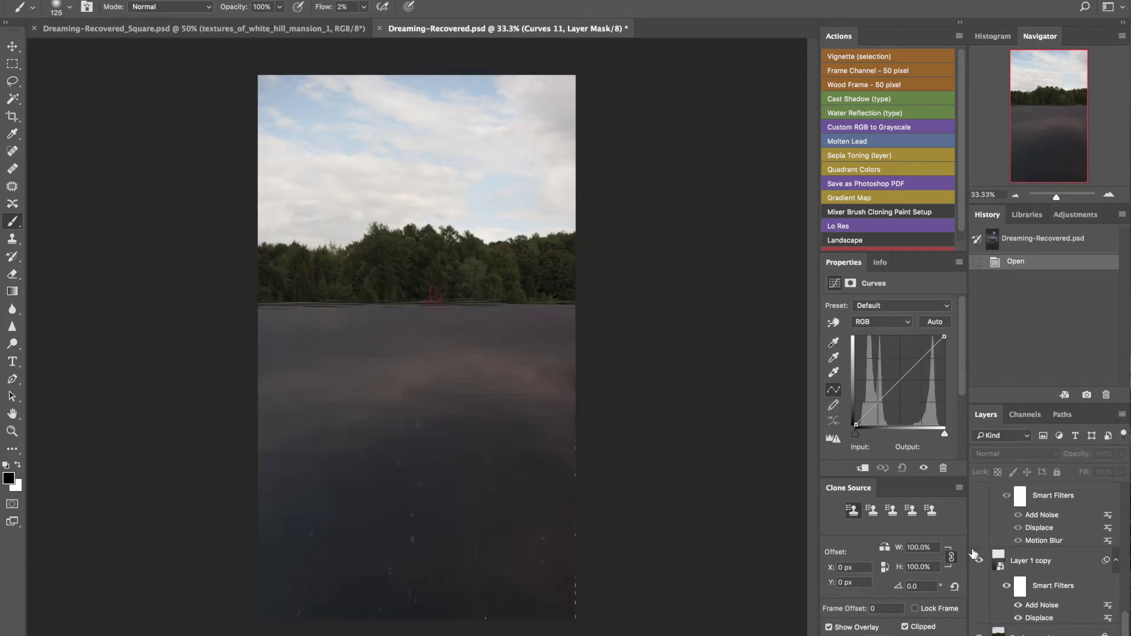
scroll(973, 554, up, 3)
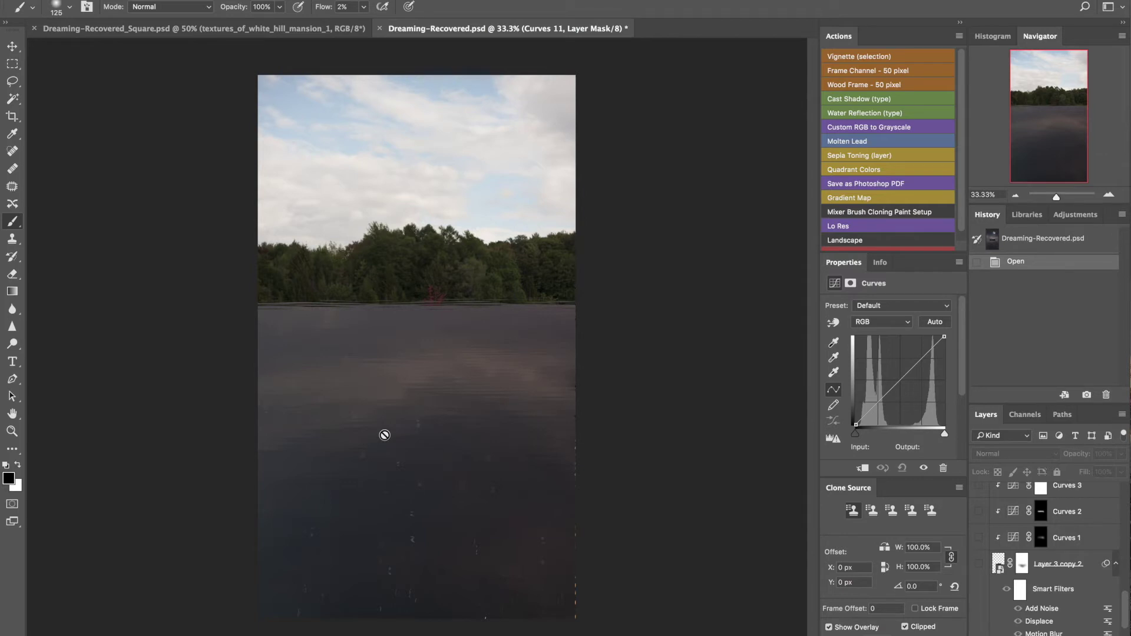
Switch to Chrome and preview the YouTube water reflections tutorial around 6:52, leaving it paused with the banner ad closed.
mouse_move(397, 628)
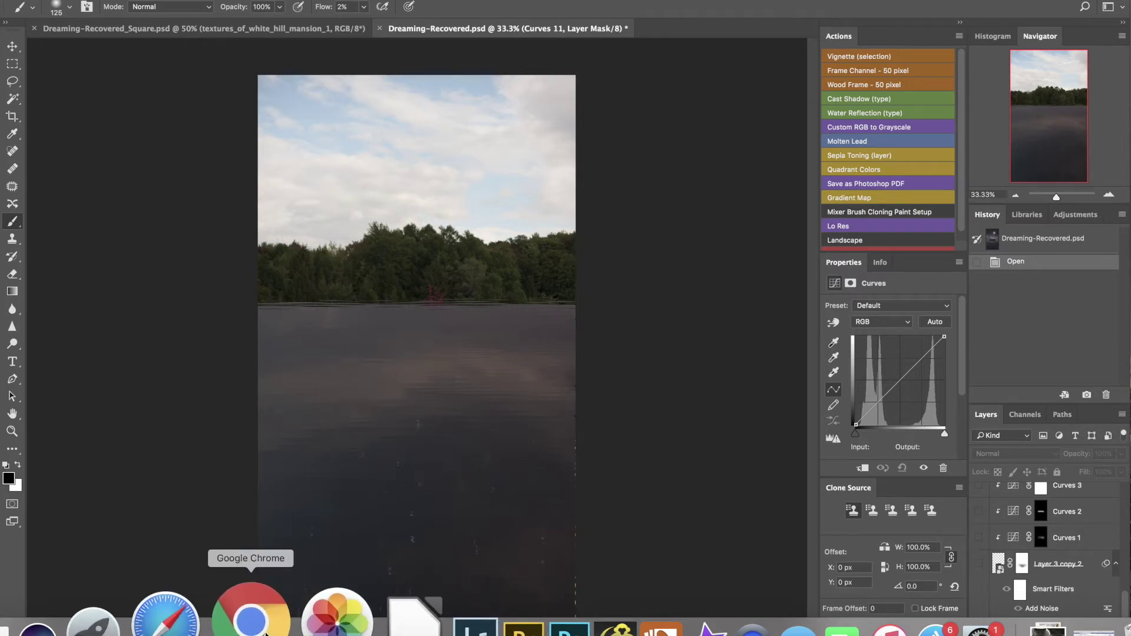
click(265, 633)
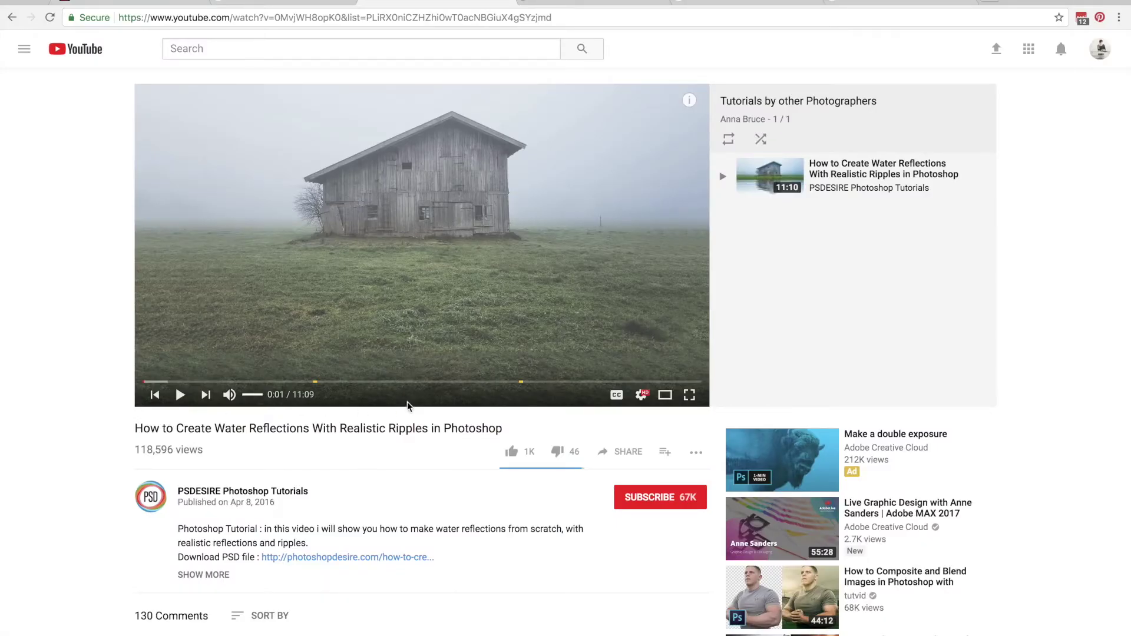
click(488, 382)
click(181, 395)
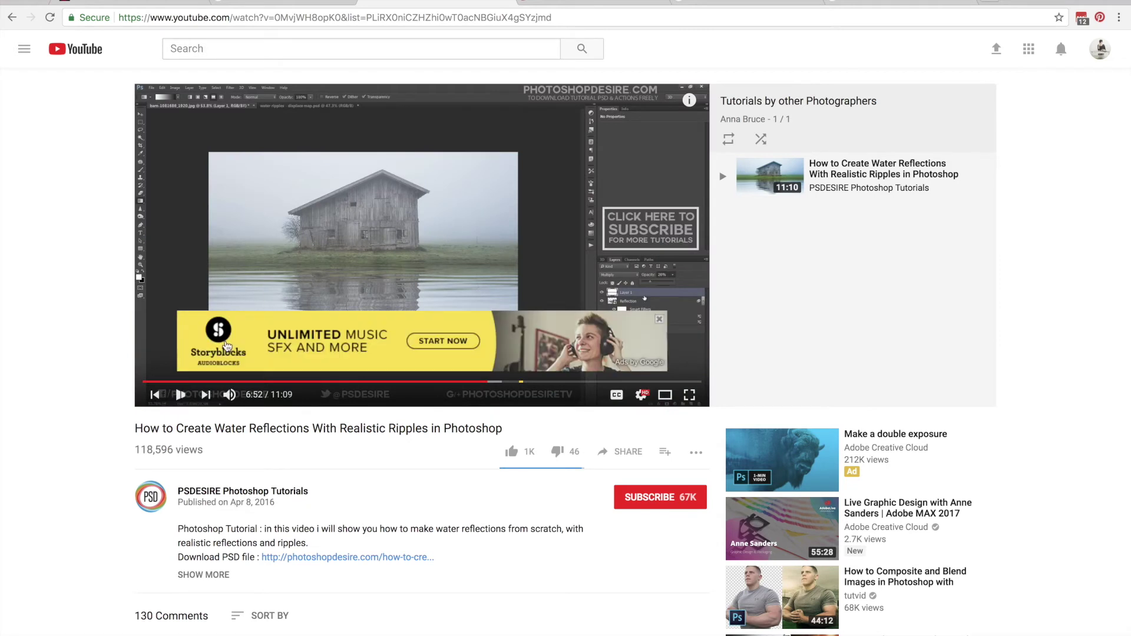
click(186, 403)
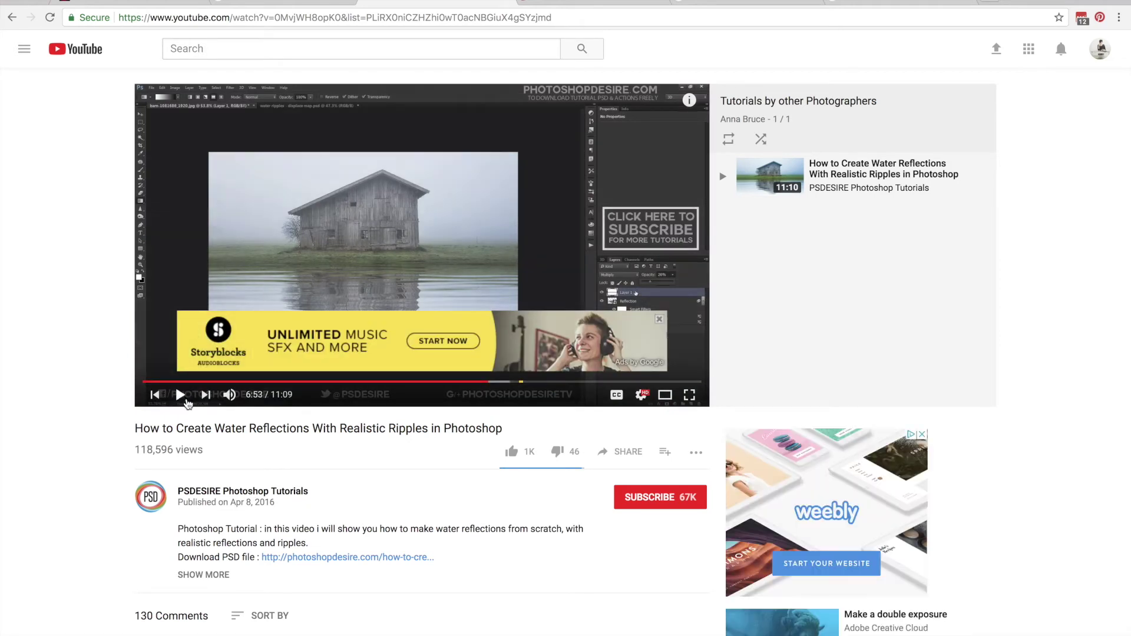
click(660, 320)
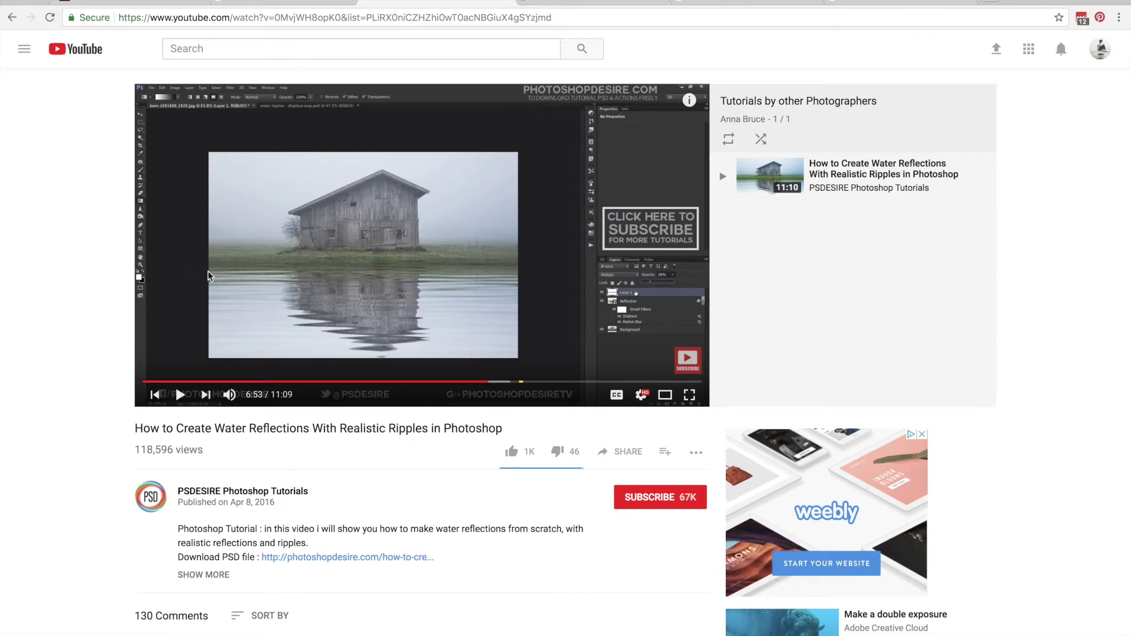
scroll(226, 451, up, 1)
scroll(226, 452, down, 1)
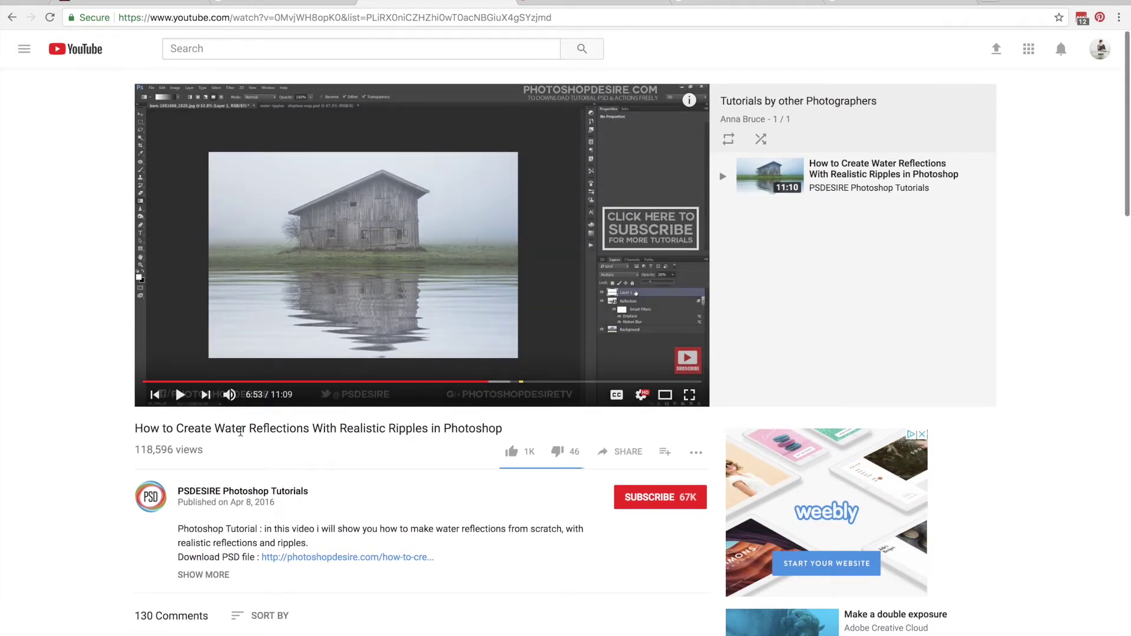
Browse the Google Images results for "moon at night" to look over possible moon photos.
mouse_move(582, 630)
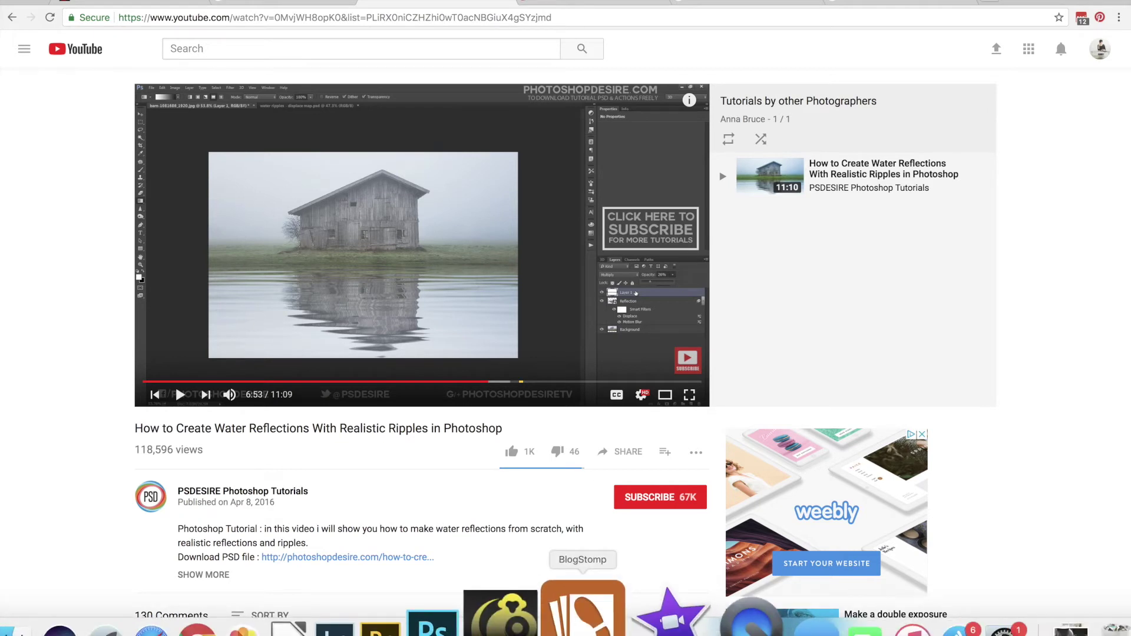
click(326, 2)
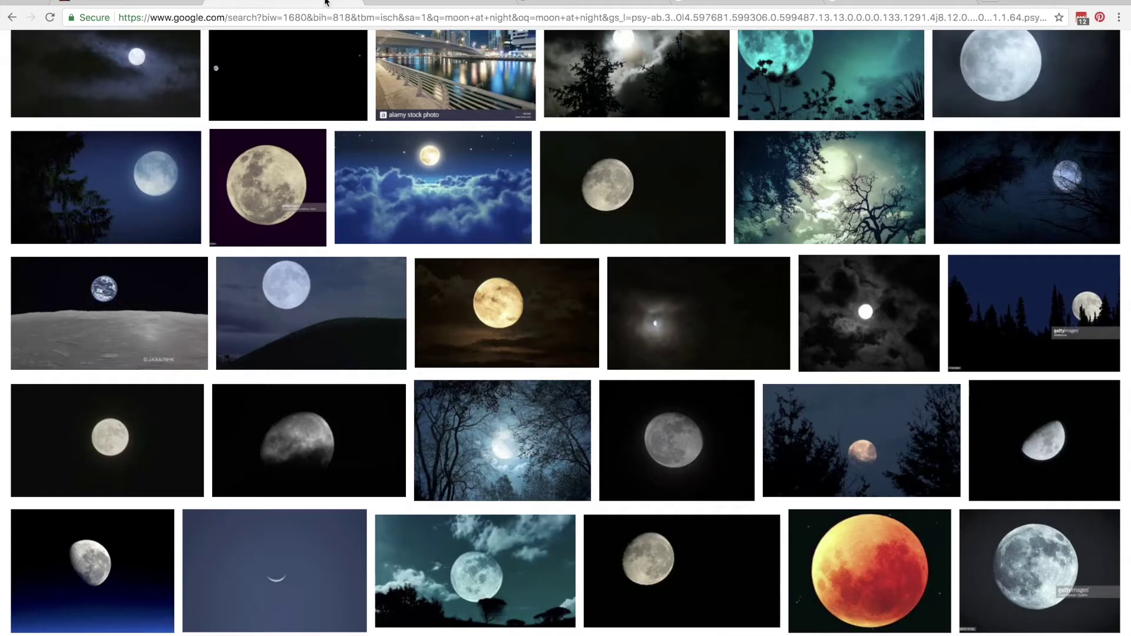
scroll(444, 355, up, 10)
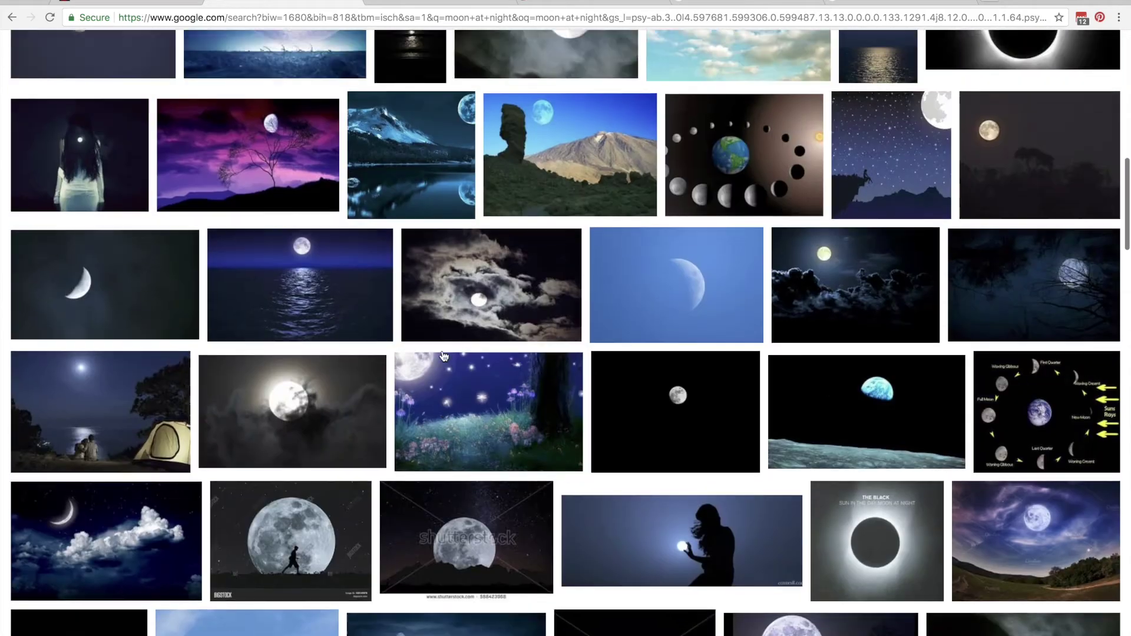
scroll(444, 355, up, 8)
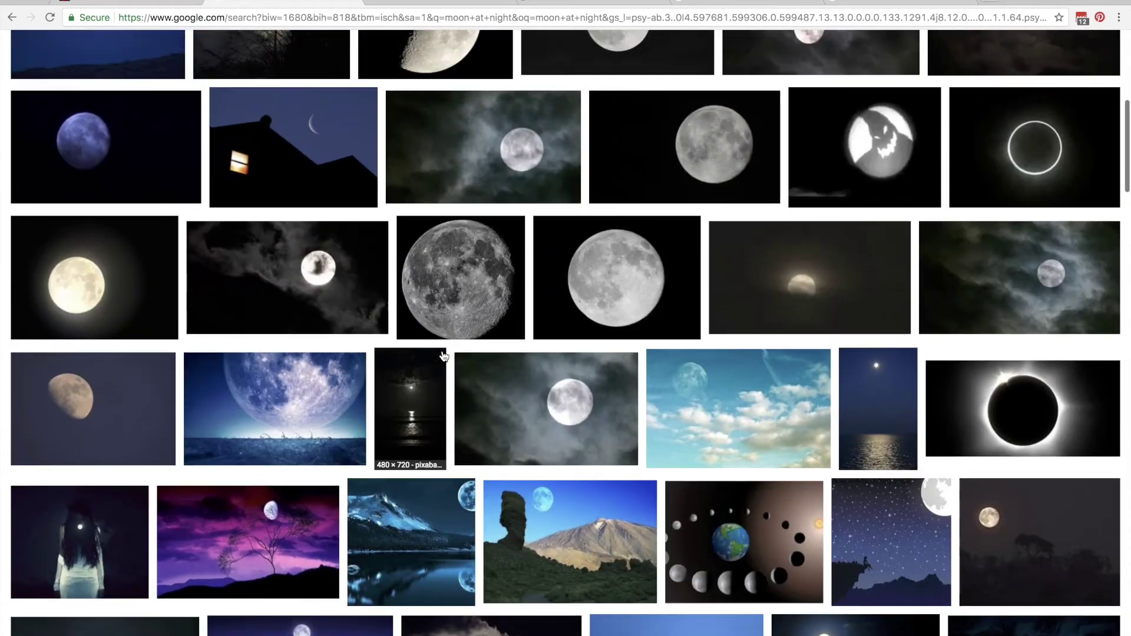
scroll(444, 355, up, 5)
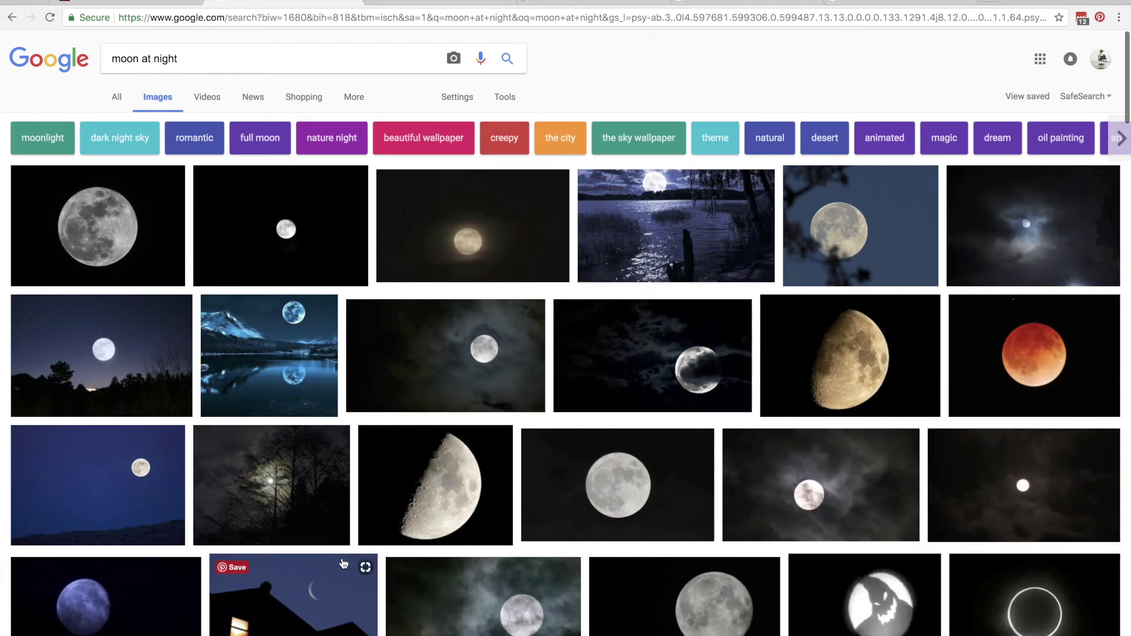
scroll(343, 564, down, 1)
scroll(343, 564, down, 8)
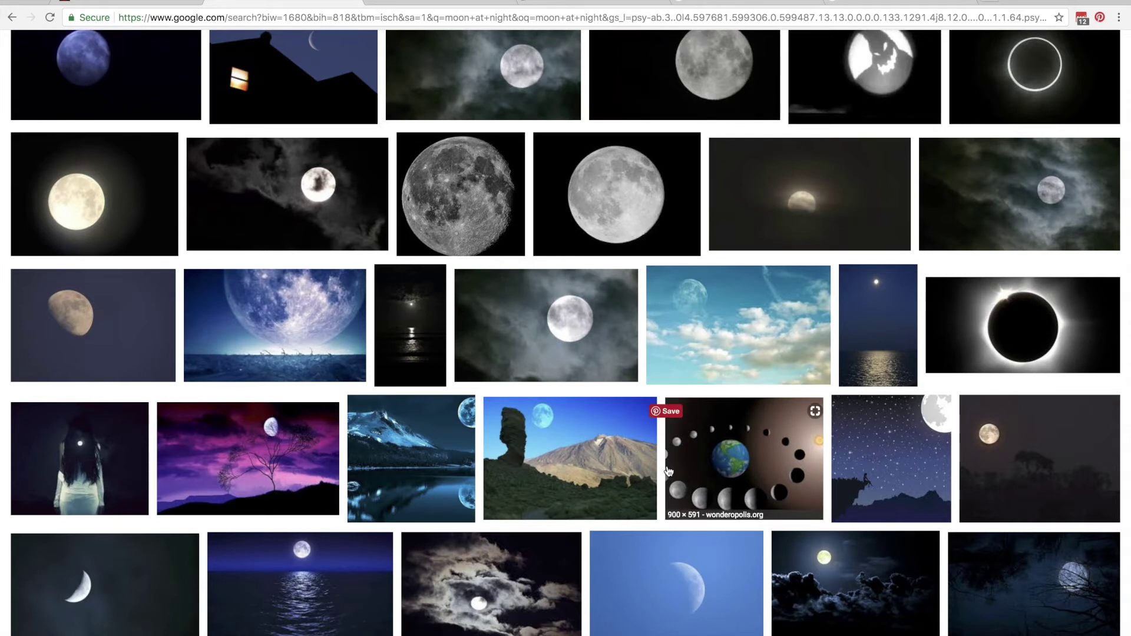
Return to Photoshop and show Layer 3 copy 2 with the rippled boat reflection.
mouse_move(581, 632)
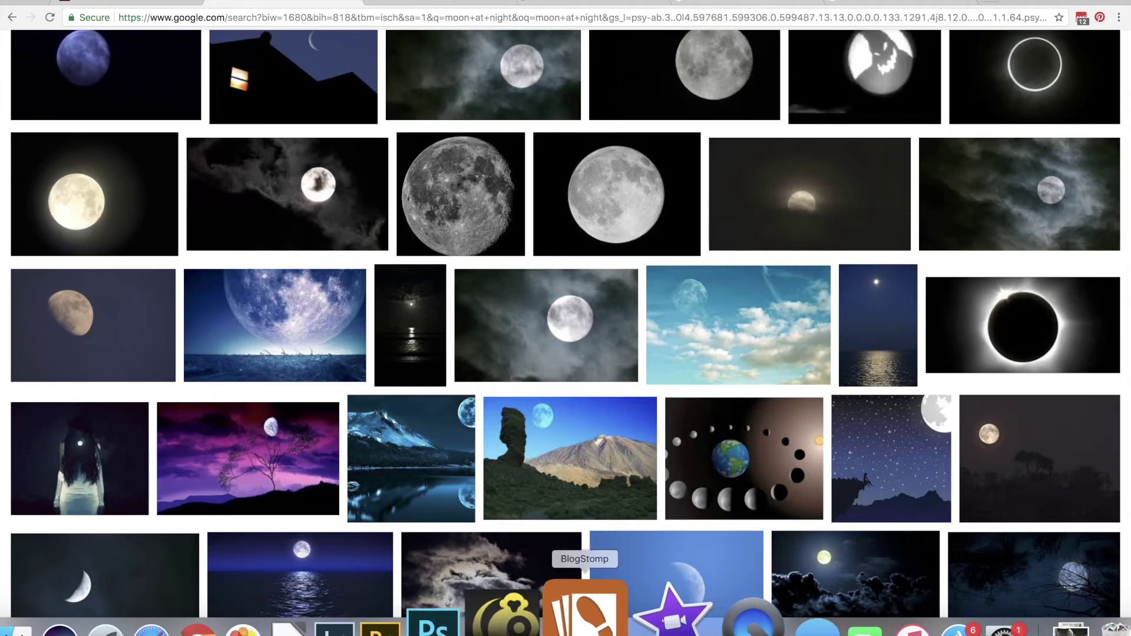
click(495, 625)
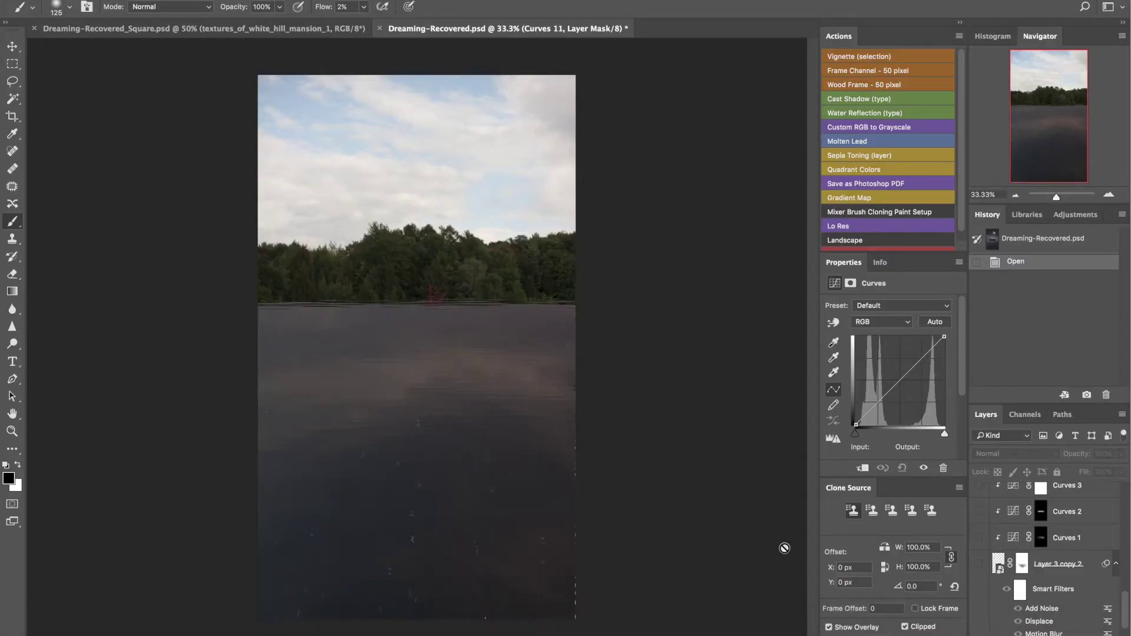
scroll(1031, 601, down, 3)
scroll(1032, 601, up, 2)
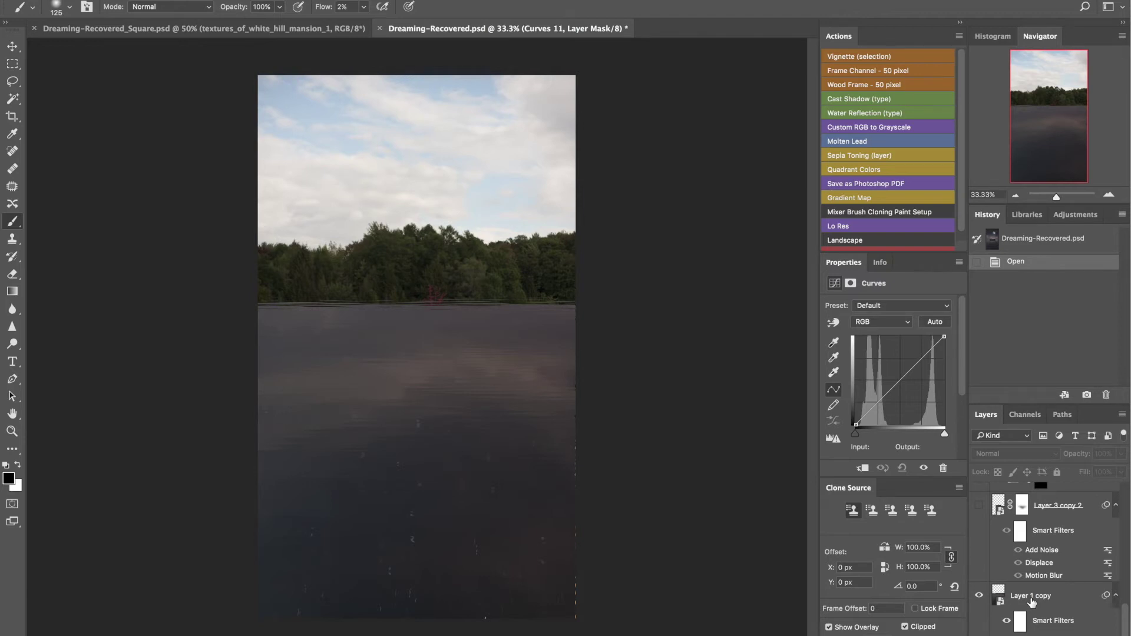
click(980, 507)
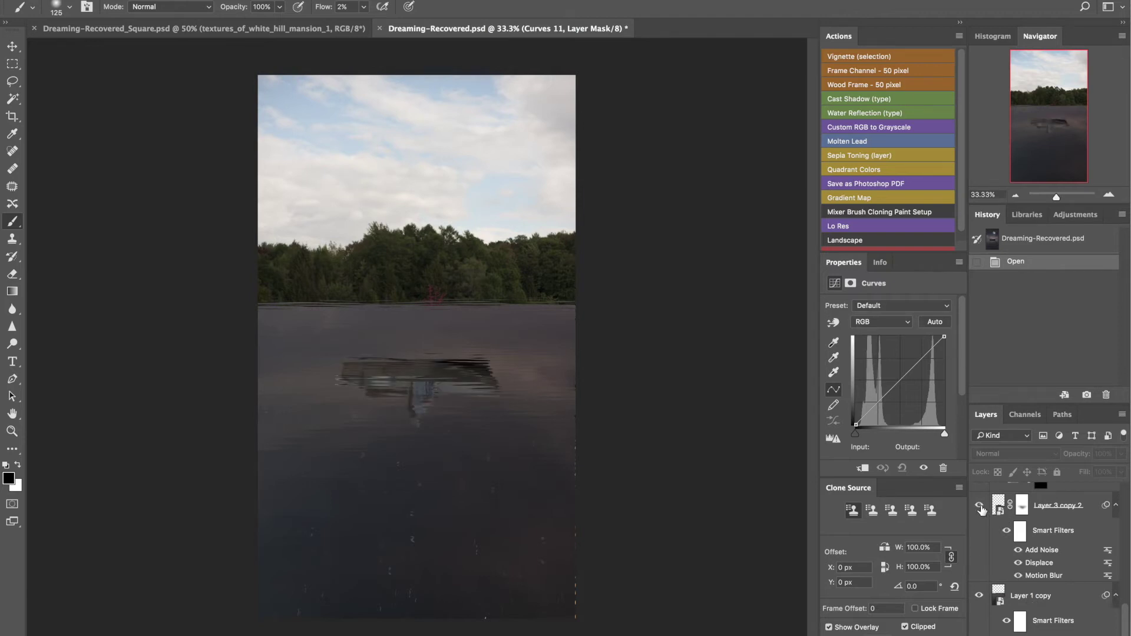
Show the clipped Curves 1, Curves 2 and Curves 3 adjustments on the boat reflection, comparing Curves 2 on and off along the way.
scroll(981, 510, up, 1)
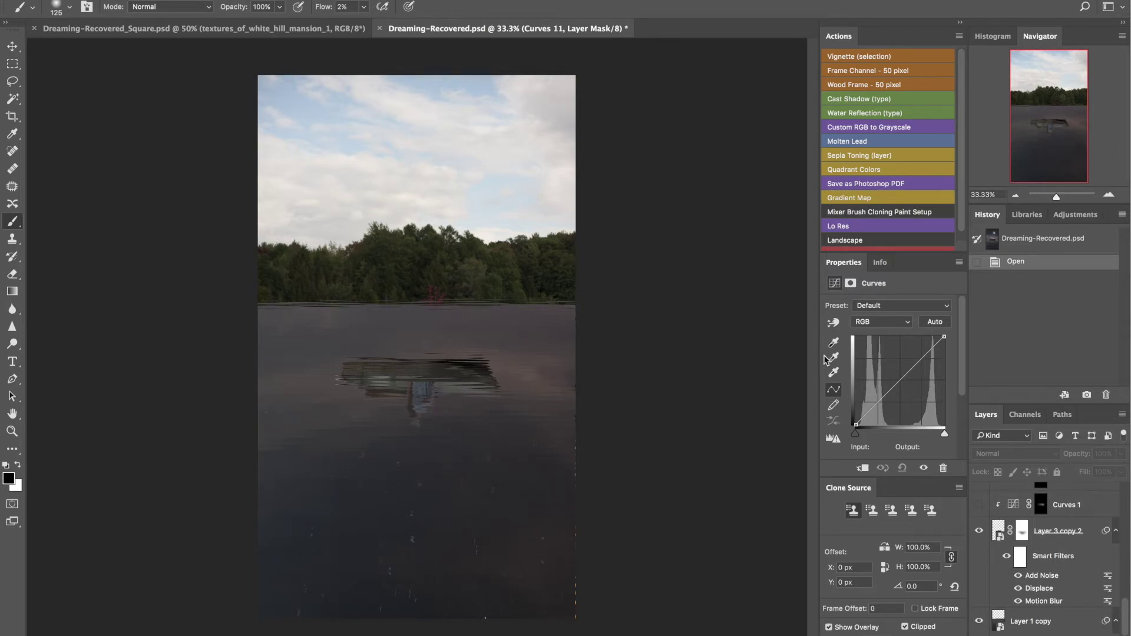
scroll(980, 507, up, 1)
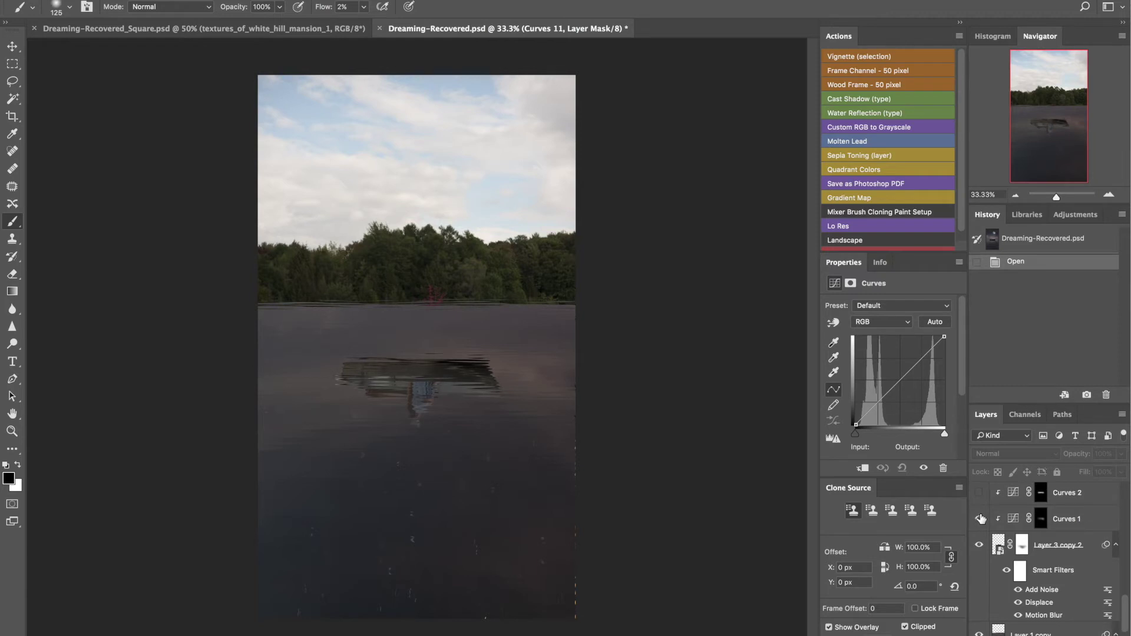
click(979, 518)
click(979, 493)
click(978, 493)
click(978, 493)
scroll(978, 498, up, 4)
scroll(980, 501, down, 1)
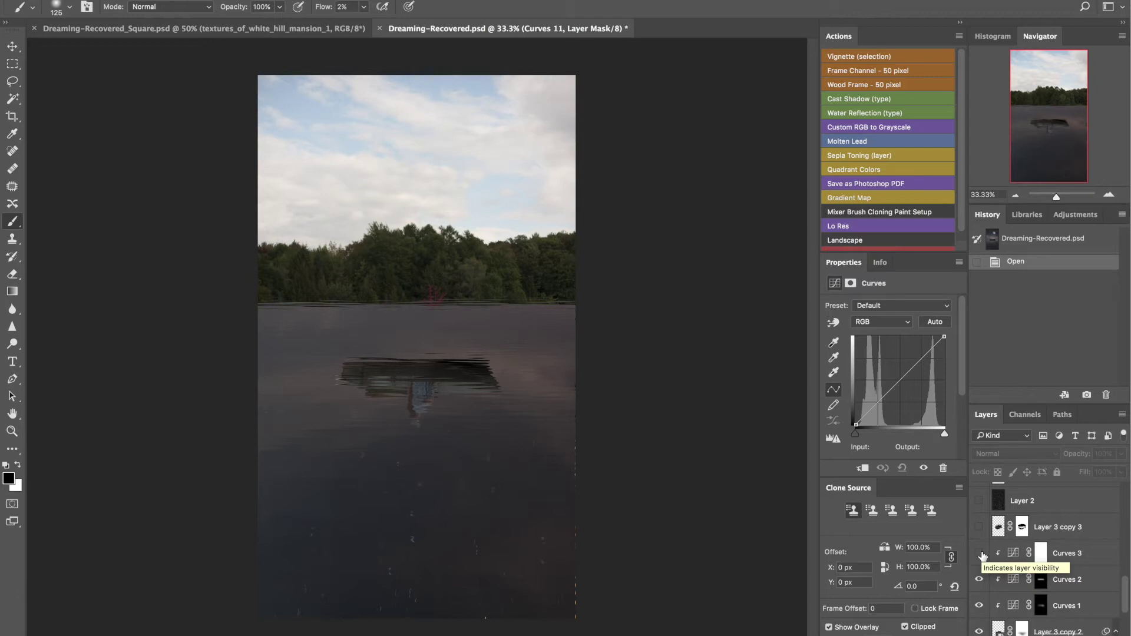
click(980, 554)
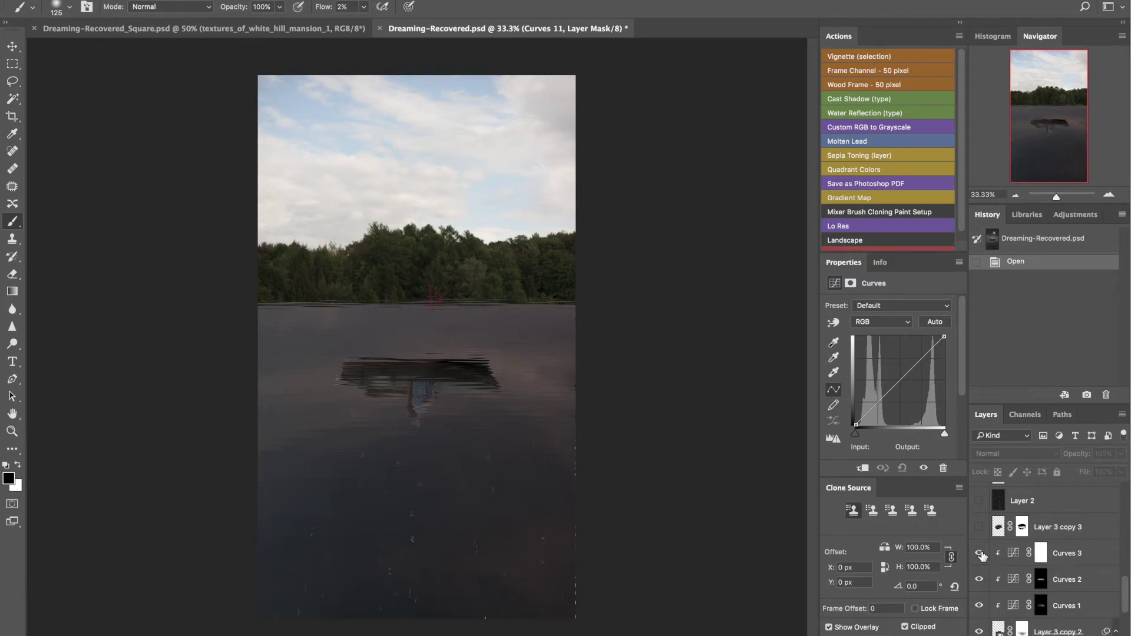
Compare Layer 3 copy 3 with the unrippled upside-down boat on and off, leaving it shown.
click(979, 528)
click(979, 528)
click(980, 528)
Show Layer 2, Layer 2 copy, Layer 1 with the starry sky, and the Curves 10 adjustment.
scroll(979, 530, up, 1)
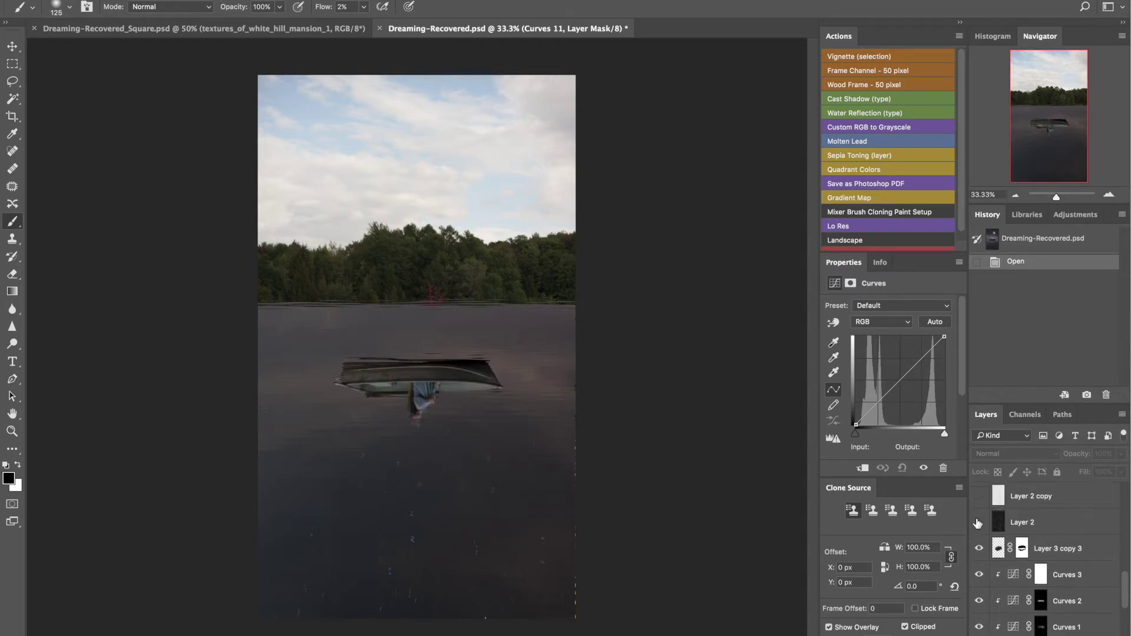
click(978, 522)
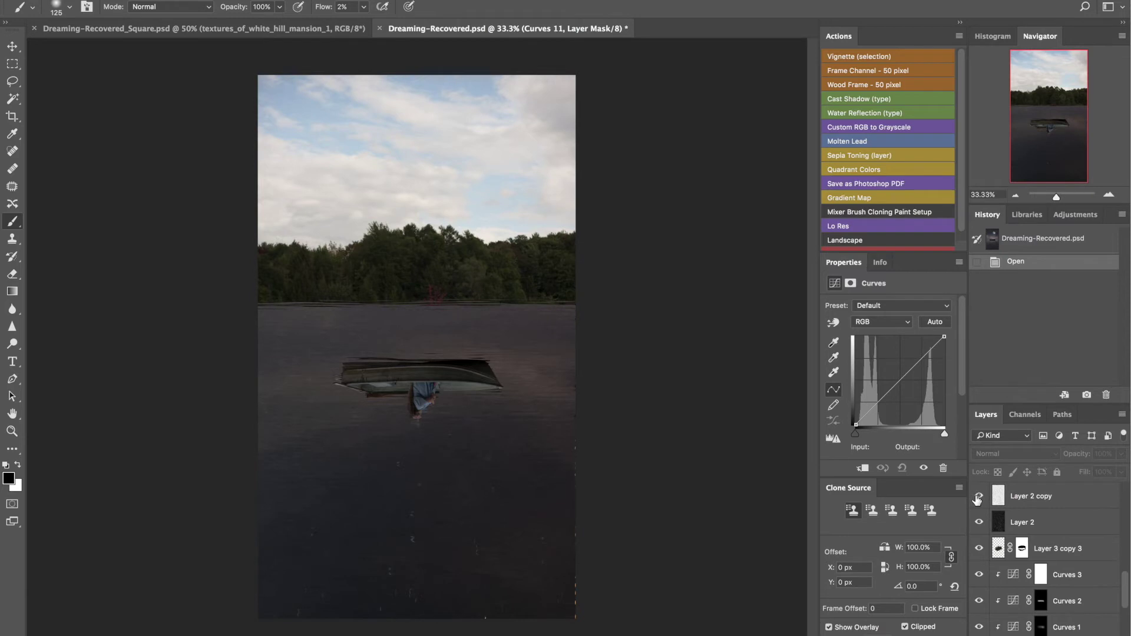
click(978, 500)
scroll(977, 501, up, 1)
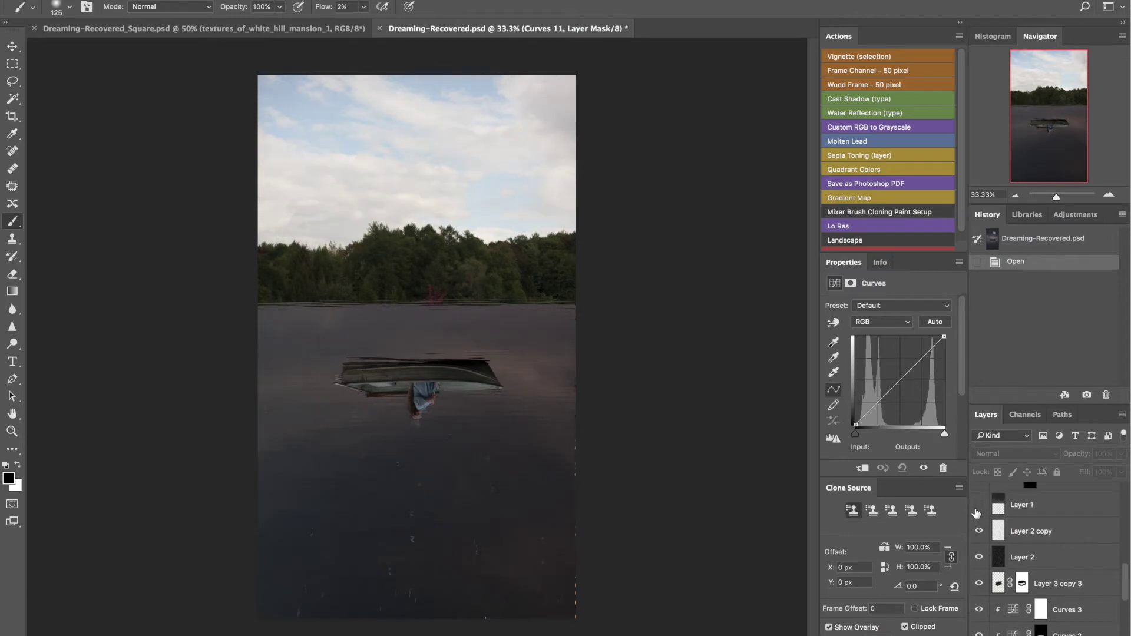
click(978, 506)
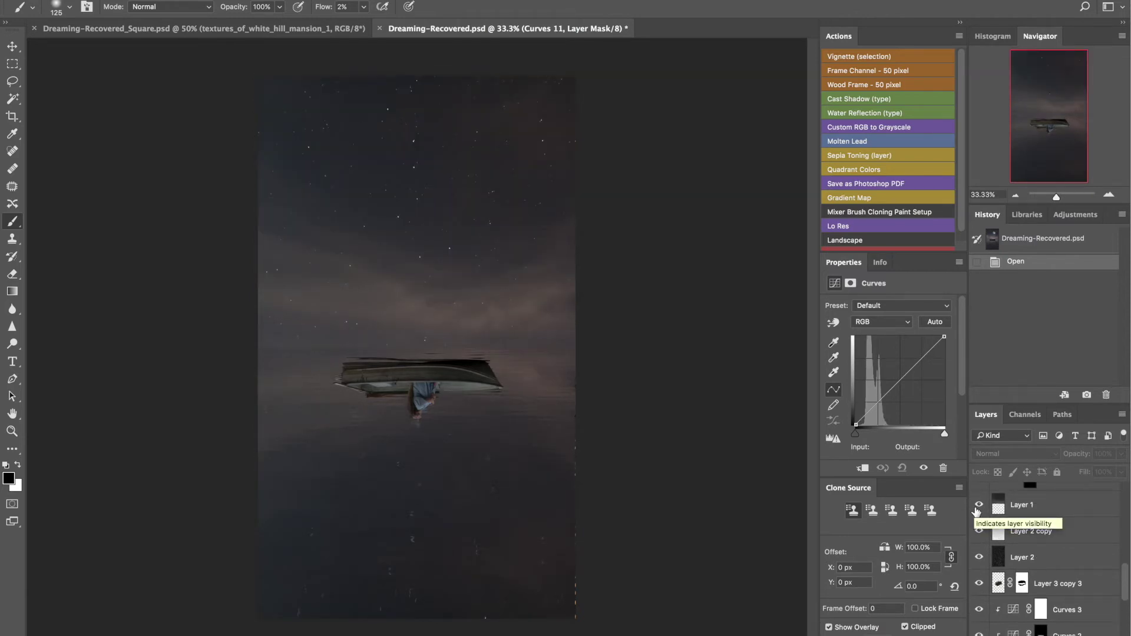
scroll(977, 511, up, 1)
click(977, 509)
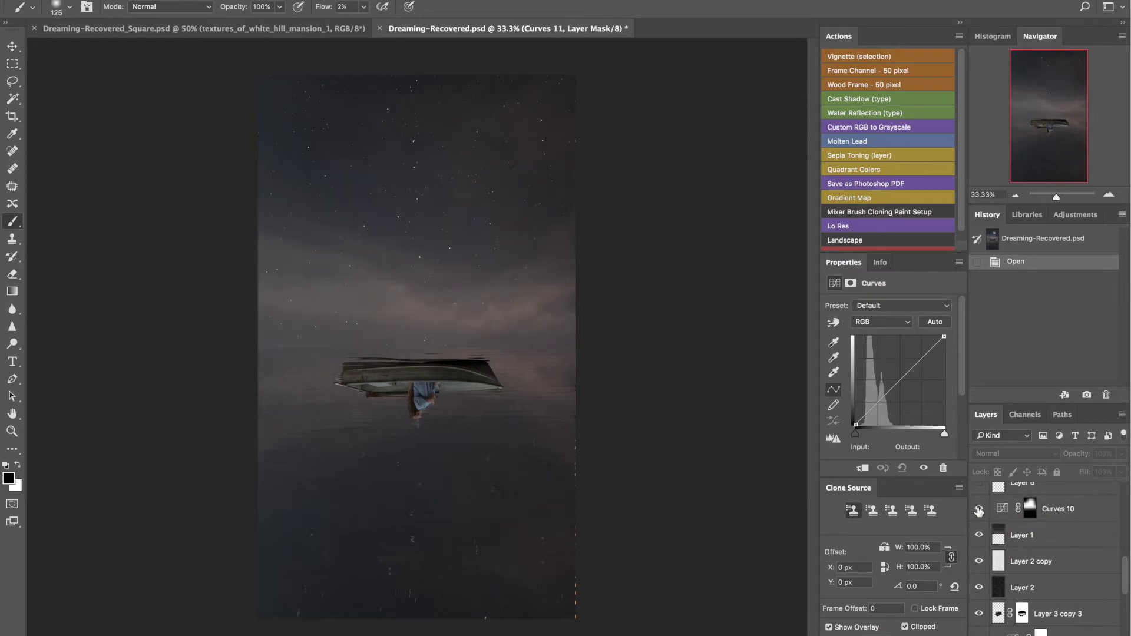
Hide Layer 3 copy 3 so only the rippled boat reflection remains, and go up the stack to Layer 6.
scroll(983, 527, down, 1)
click(978, 590)
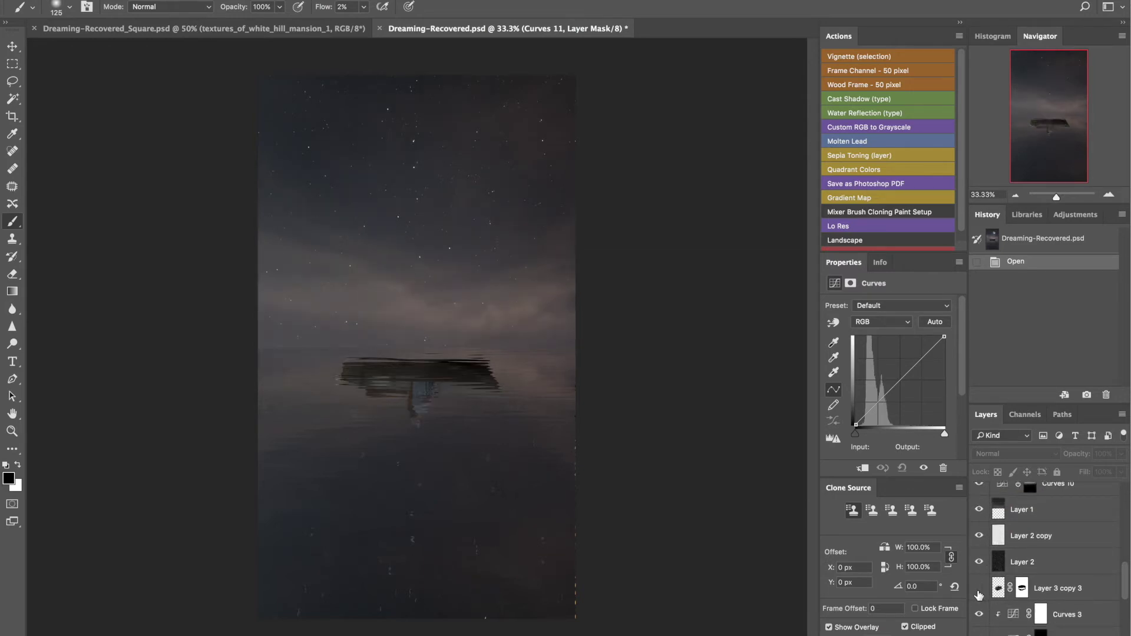
scroll(979, 592, up, 5)
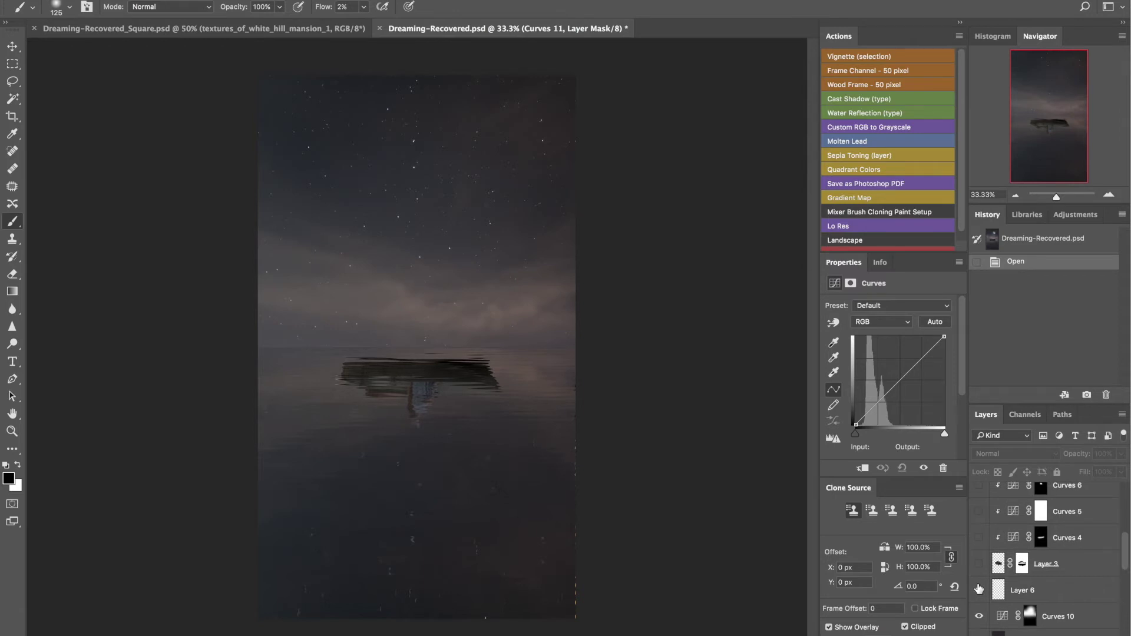
Show and select Layer 6, then compare the image with it on and off, leaving it shown.
click(979, 590)
click(1013, 590)
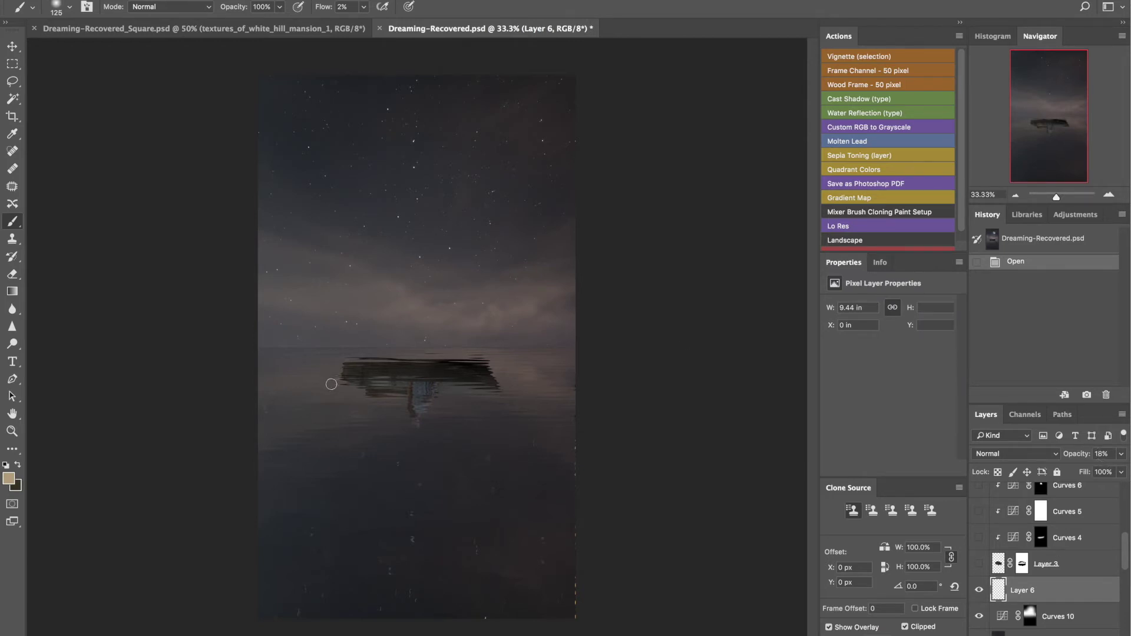
click(980, 590)
click(980, 591)
click(980, 591)
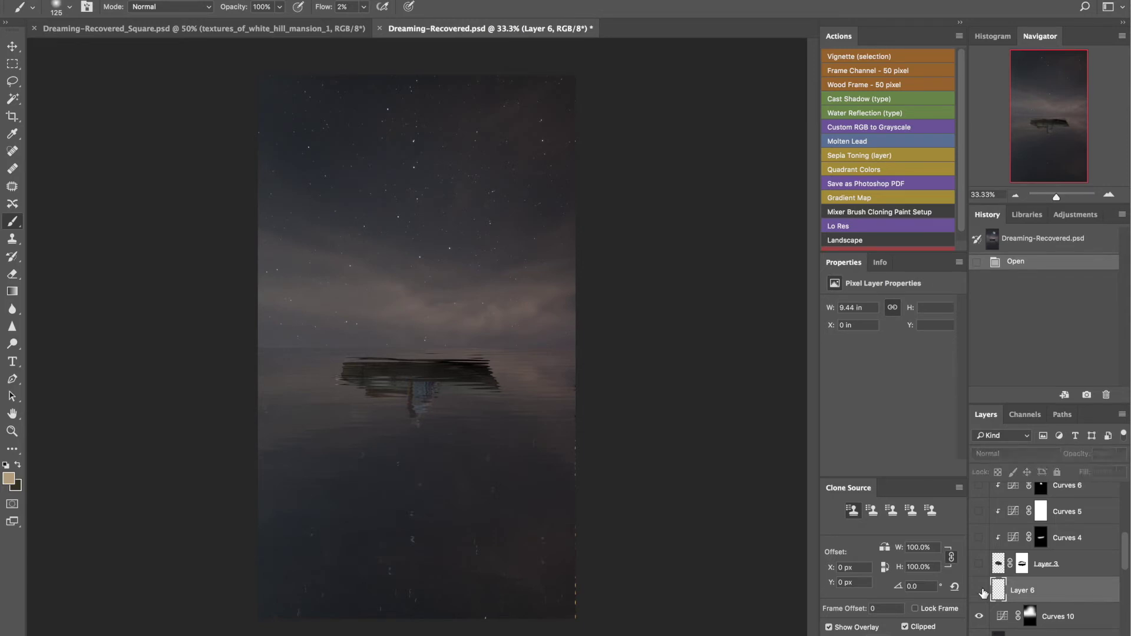
click(979, 590)
click(980, 591)
click(980, 591)
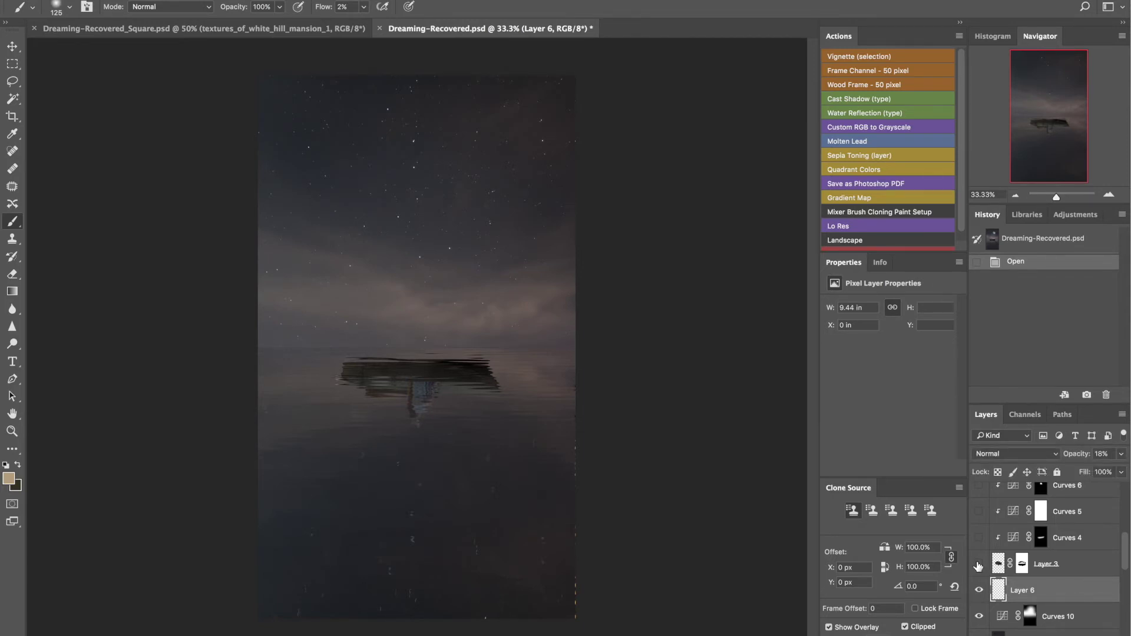
Show and select Layer 3 with the upright boat and woman, and compare its clipped Curves 4 on and off, leaving it shown.
click(978, 564)
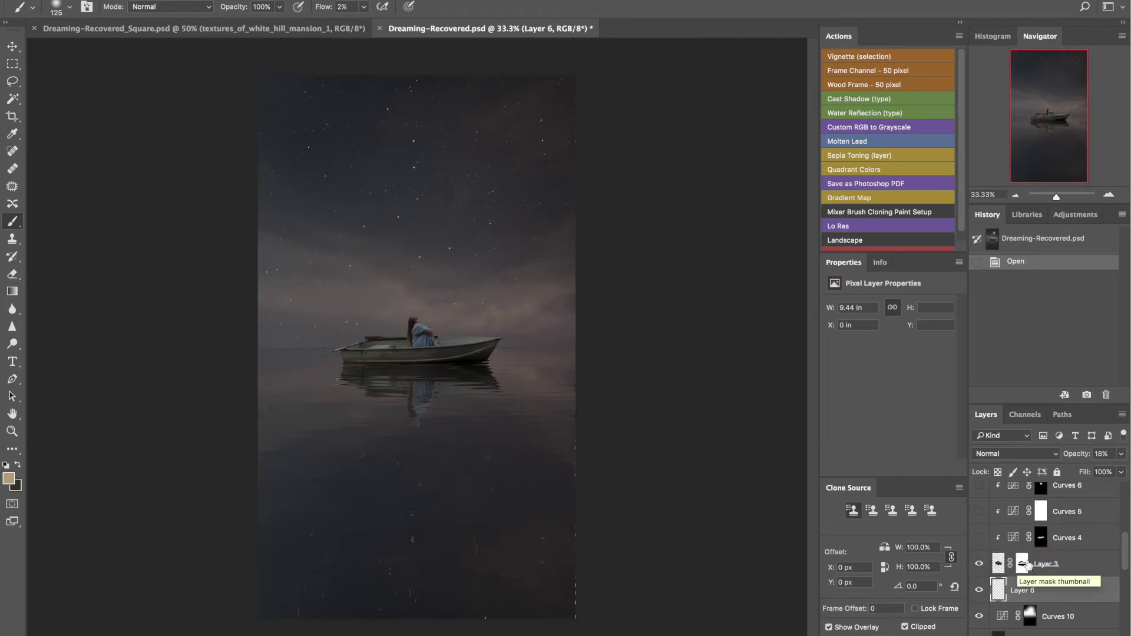
click(1063, 561)
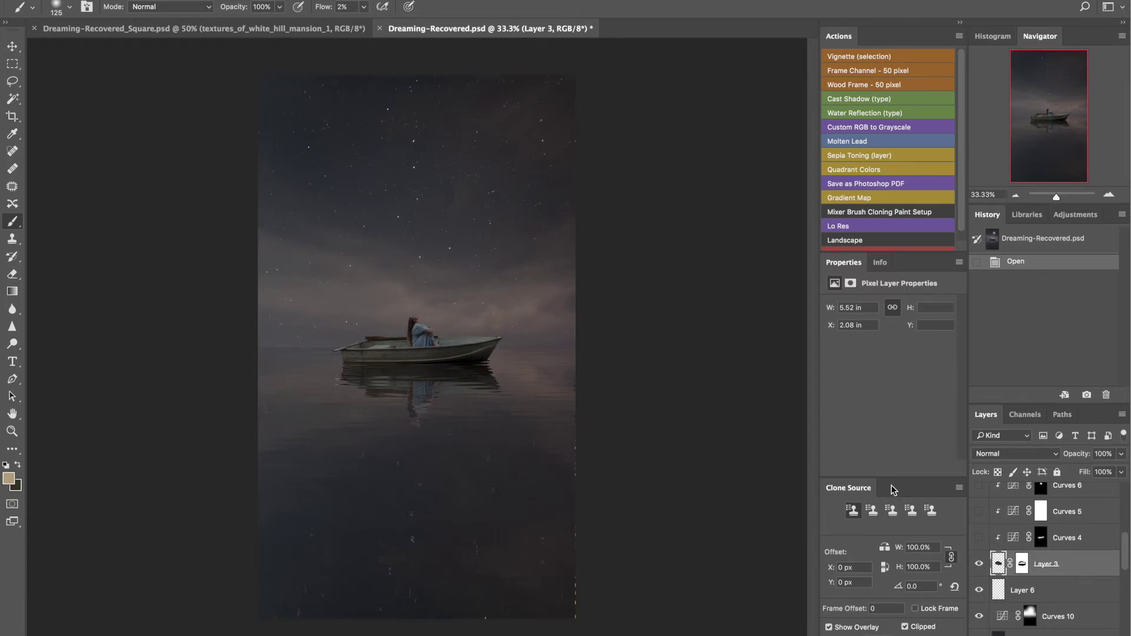
click(980, 538)
click(980, 537)
click(980, 538)
click(980, 538)
click(980, 538)
click(980, 538)
click(980, 538)
Show the clipped Curves 5 and Curves 6 adjustments on the boat, comparing each on and off.
click(979, 515)
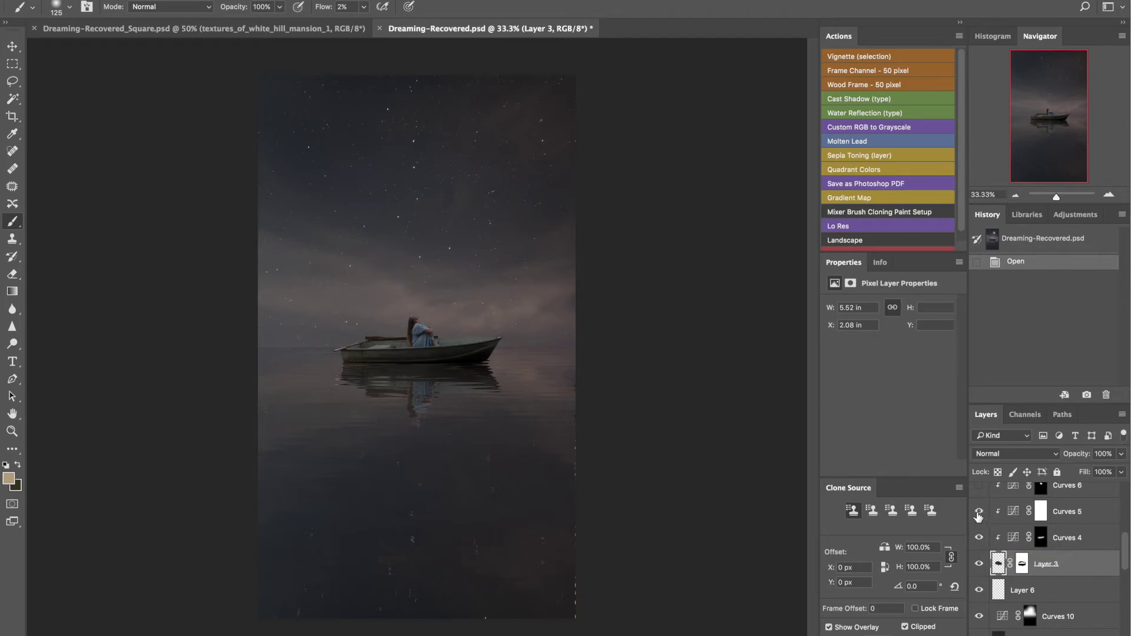
click(979, 515)
click(978, 515)
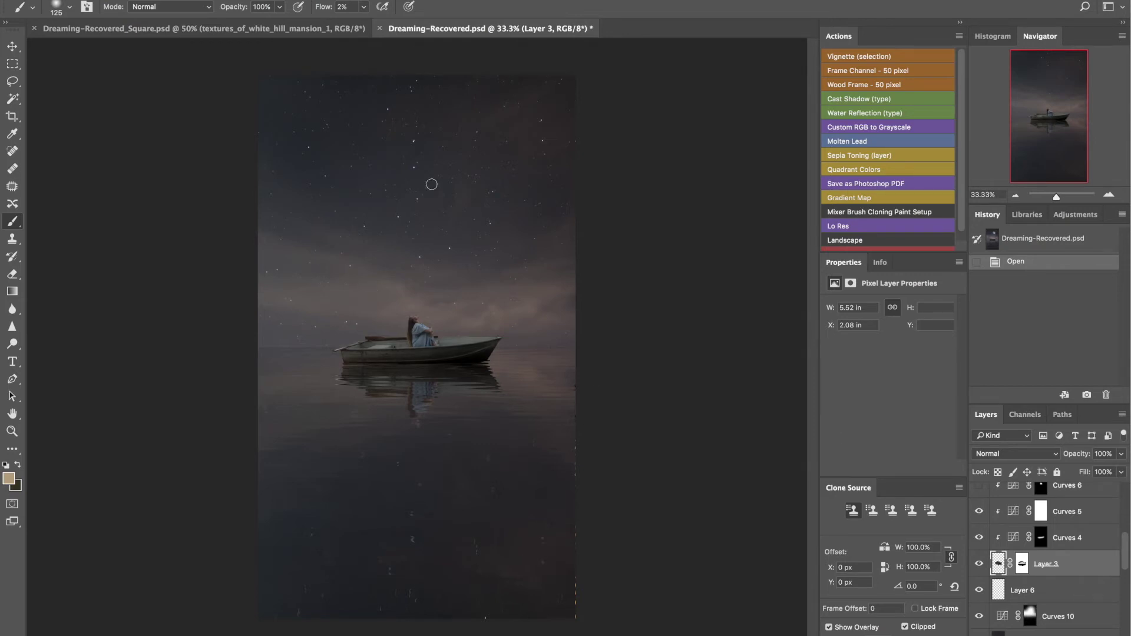
scroll(983, 528, up, 2)
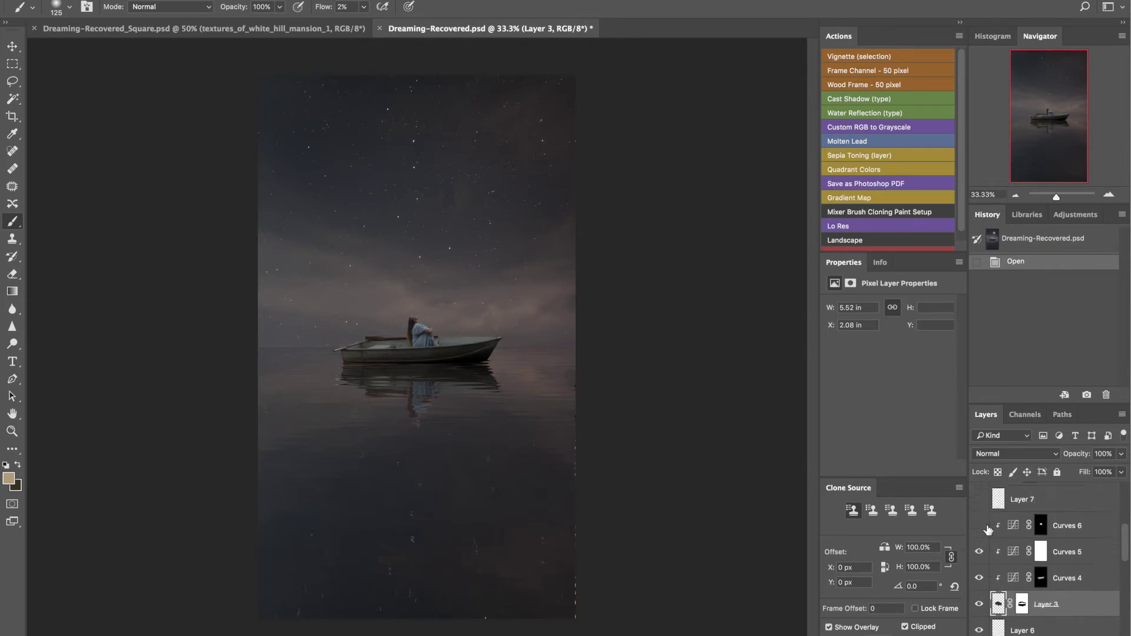
click(980, 527)
click(980, 526)
click(981, 526)
Show Layer 7 with the large moon and Layer 8 with the crescent moon, comparing Curves 9 on and off along the way.
scroll(982, 529, up, 2)
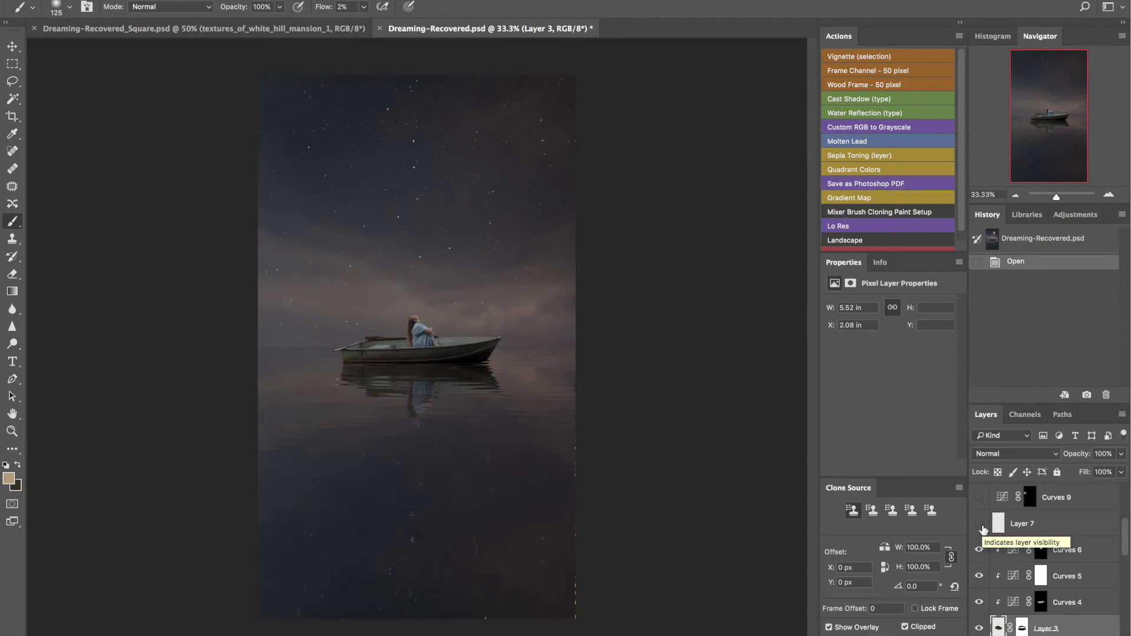
click(980, 524)
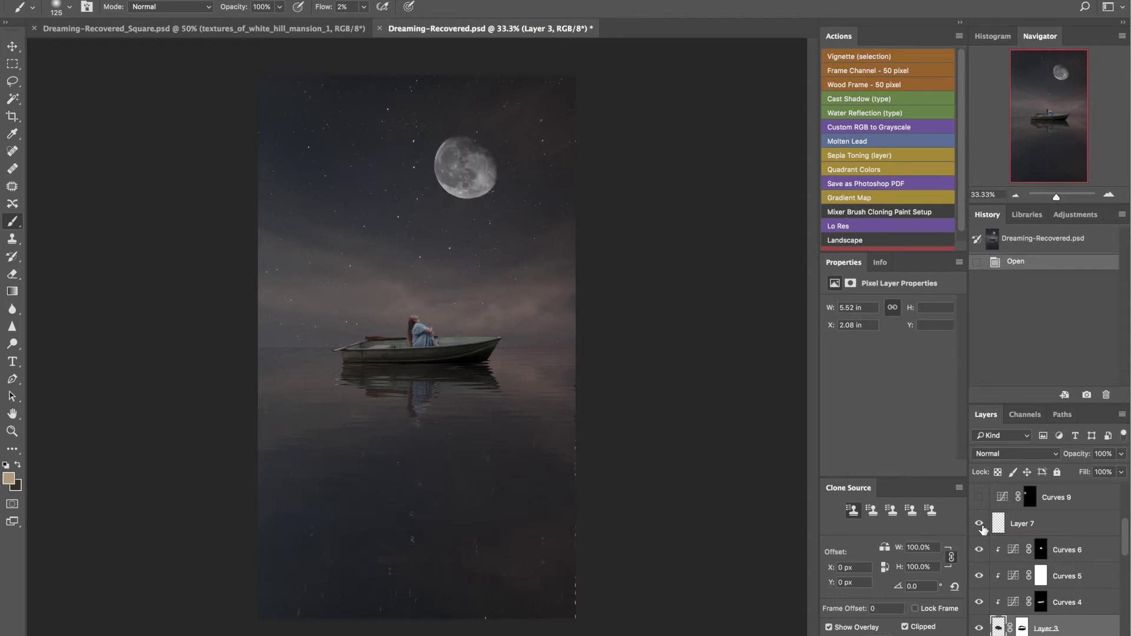
scroll(983, 529, up, 1)
click(980, 522)
click(981, 522)
click(980, 522)
click(980, 522)
click(980, 522)
click(980, 493)
click(980, 521)
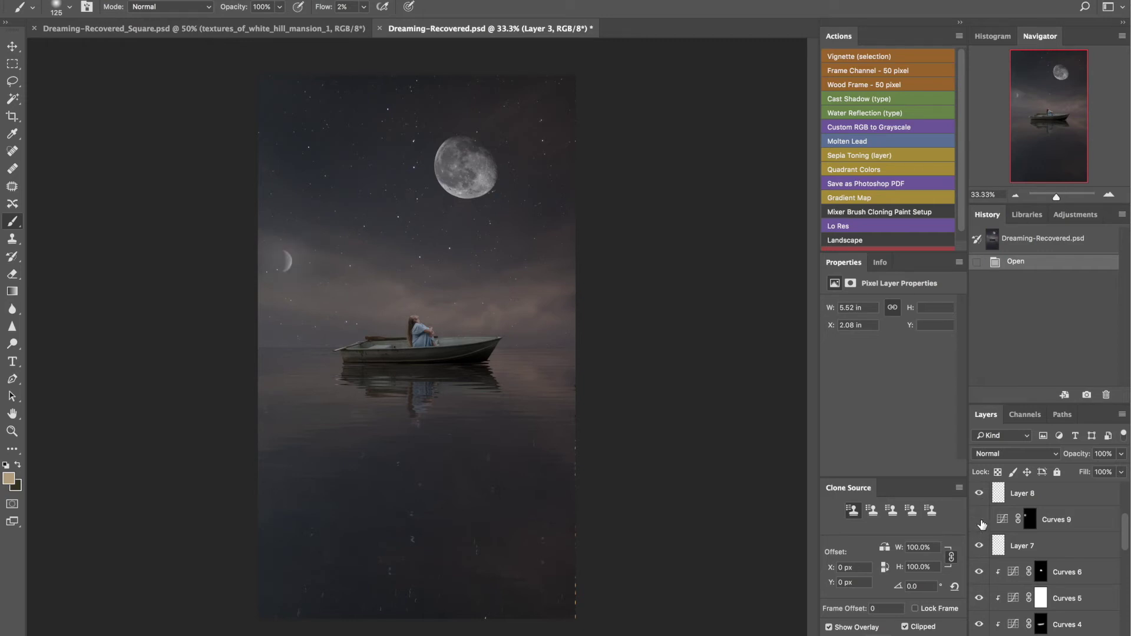
click(980, 521)
Show the Curves 8 and Curves 7 light adjustments, comparing each on and off.
scroll(981, 523, up, 2)
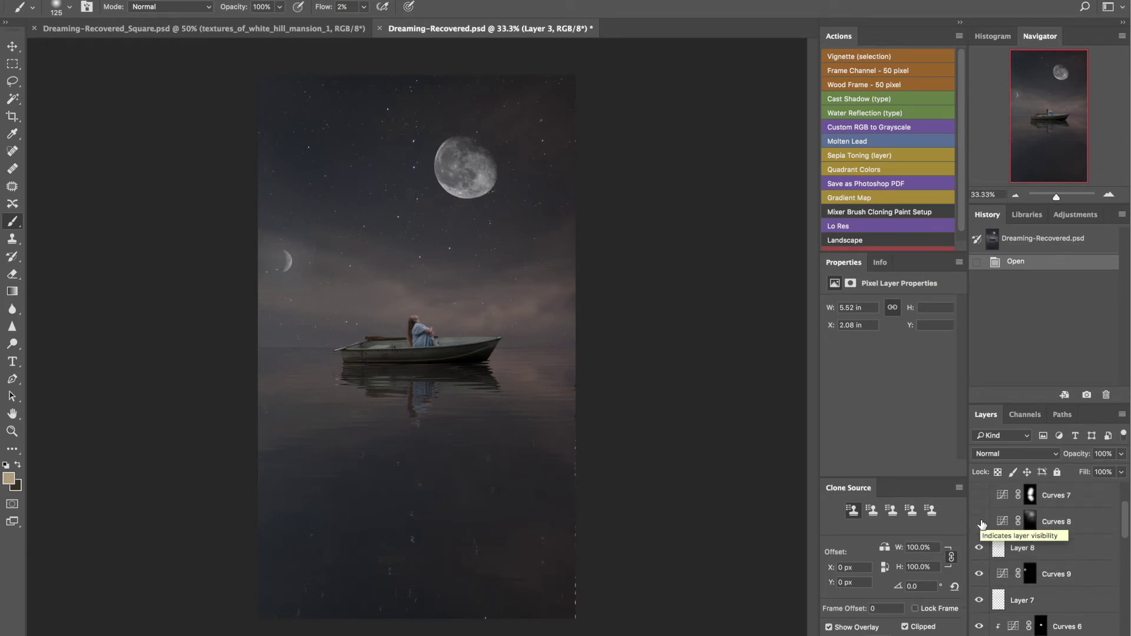
click(980, 522)
click(980, 522)
click(980, 522)
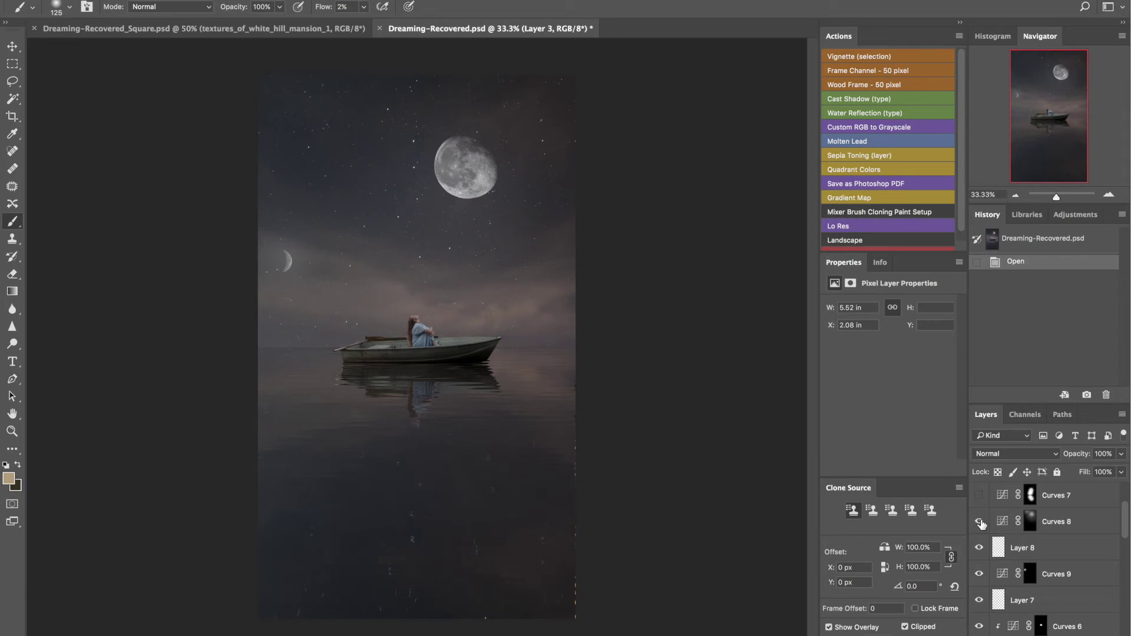
click(980, 522)
click(979, 496)
click(980, 496)
scroll(980, 498, up, 2)
click(980, 538)
click(980, 538)
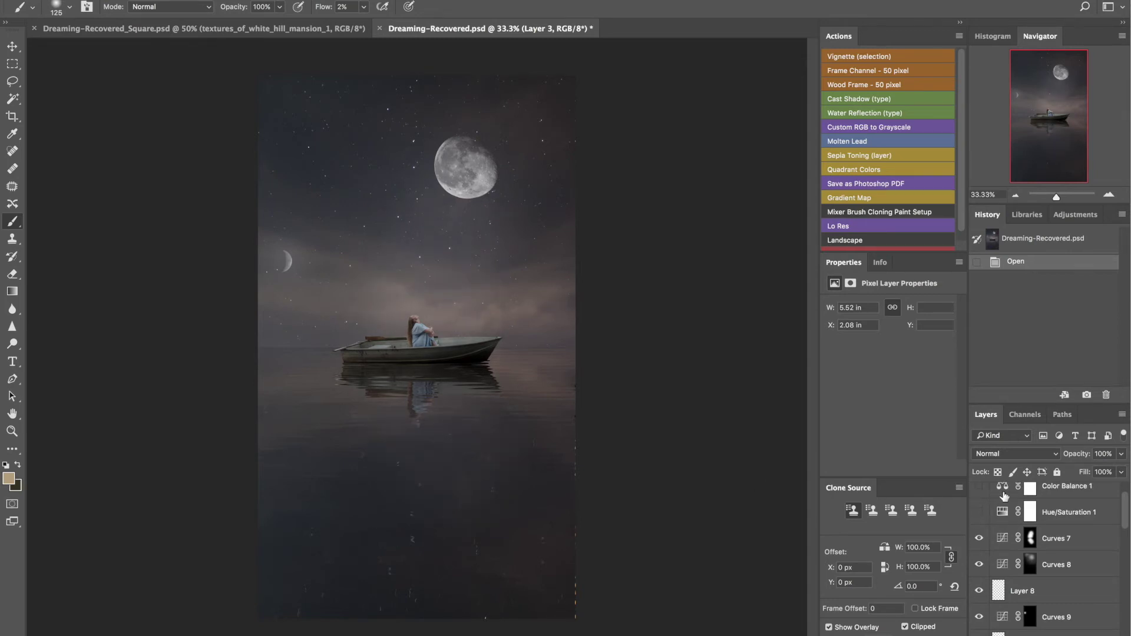
Compare the Hue/Saturation 1 adjustment on and off, leaving it shown.
click(980, 514)
click(980, 513)
click(980, 514)
click(980, 514)
Show the Color Balance 1 and Curves 11 adjustments at the top of the stack, comparing the image on and off.
scroll(979, 517, up, 1)
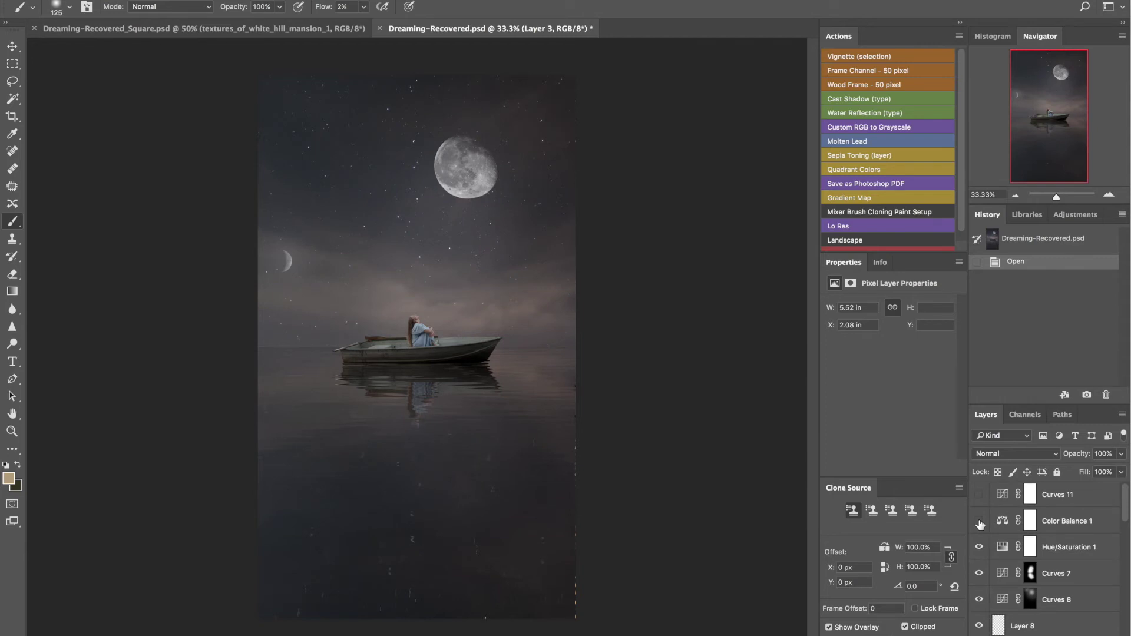
click(980, 521)
click(980, 521)
click(980, 523)
click(980, 523)
click(980, 522)
scroll(980, 524, up, 1)
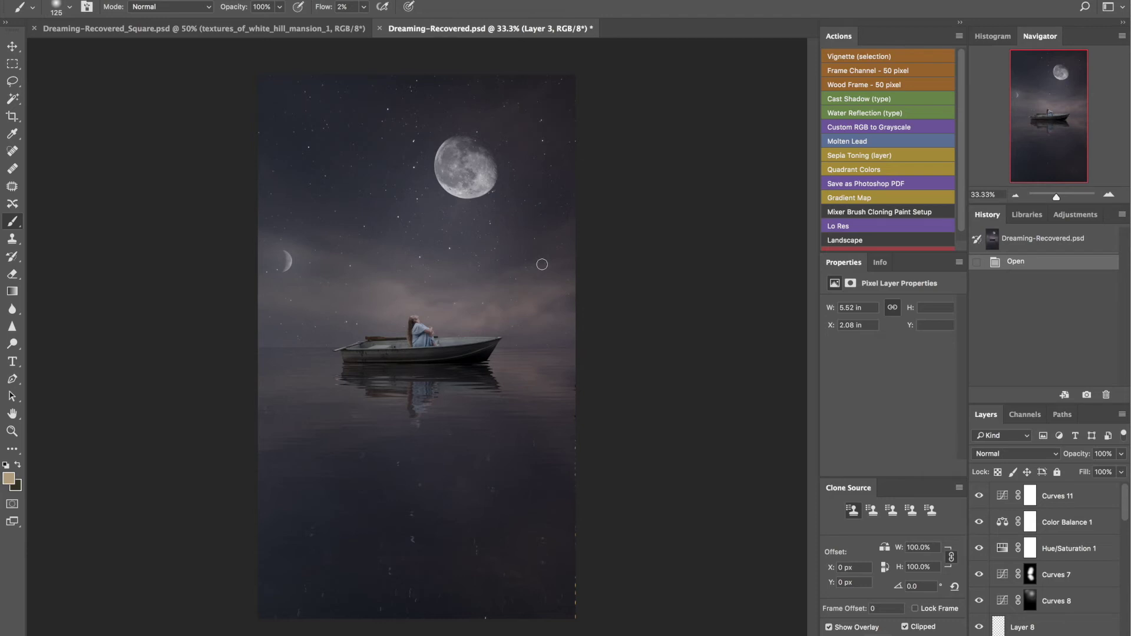
Close Dreaming-Recovered.psd without saving, and hide every layer above the background photo in Dreaming-Recovered_Square.psd.
click(379, 28)
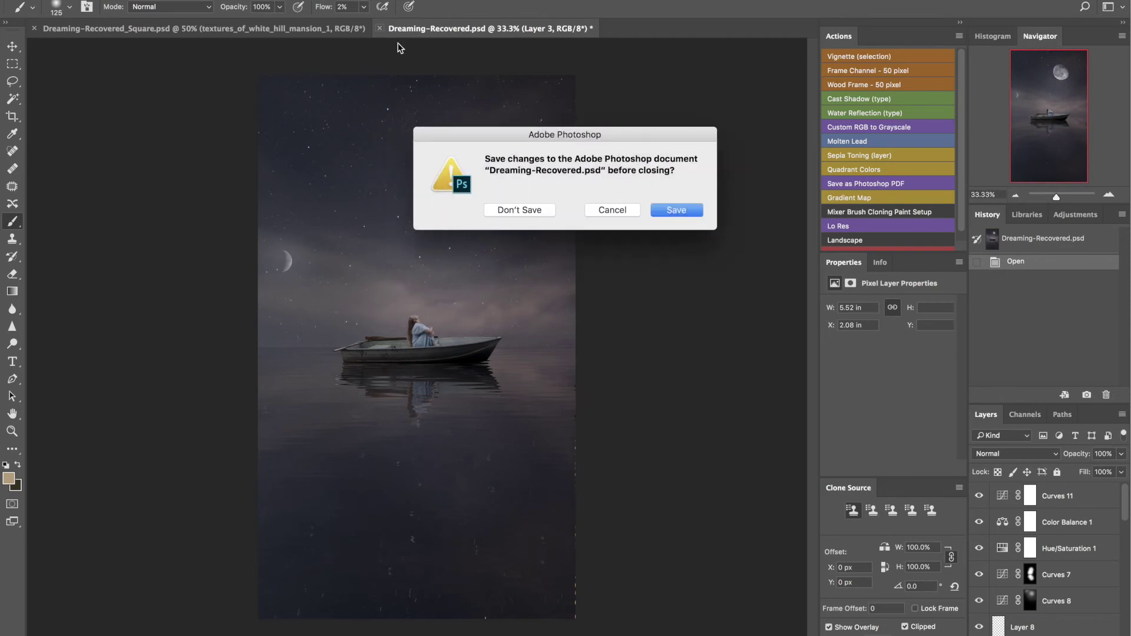
click(520, 210)
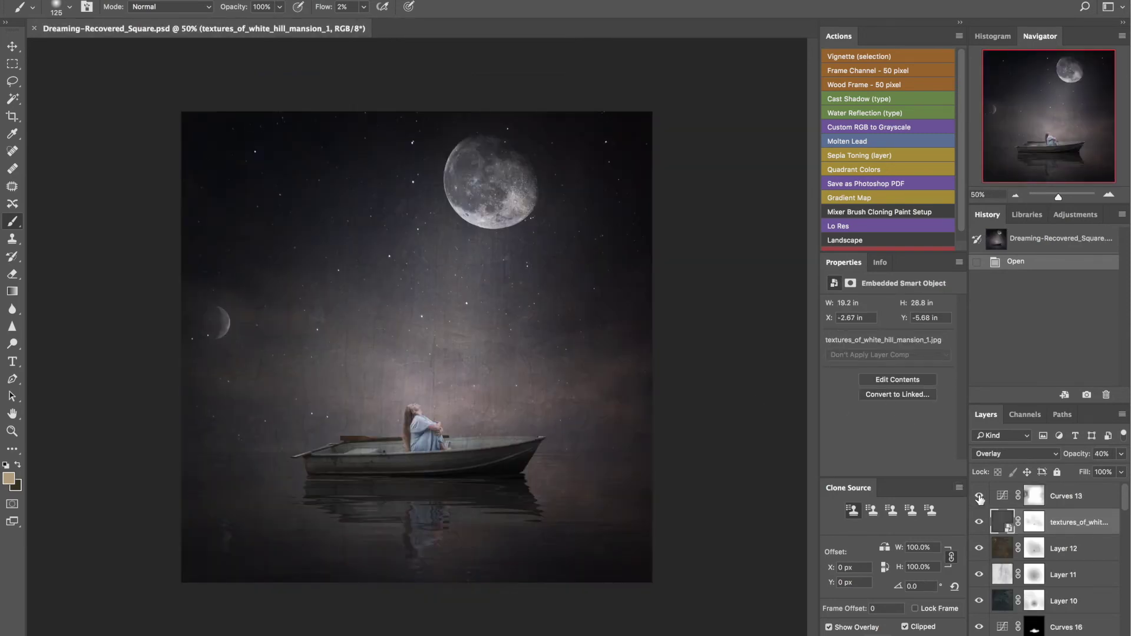
mouse_move(979, 498)
mouse_down()
mouse_move(976, 635)
mouse_move(978, 519)
mouse_move(979, 635)
mouse_up()
mouse_move(980, 581)
mouse_down()
mouse_move(980, 567)
mouse_move(980, 599)
mouse_up()
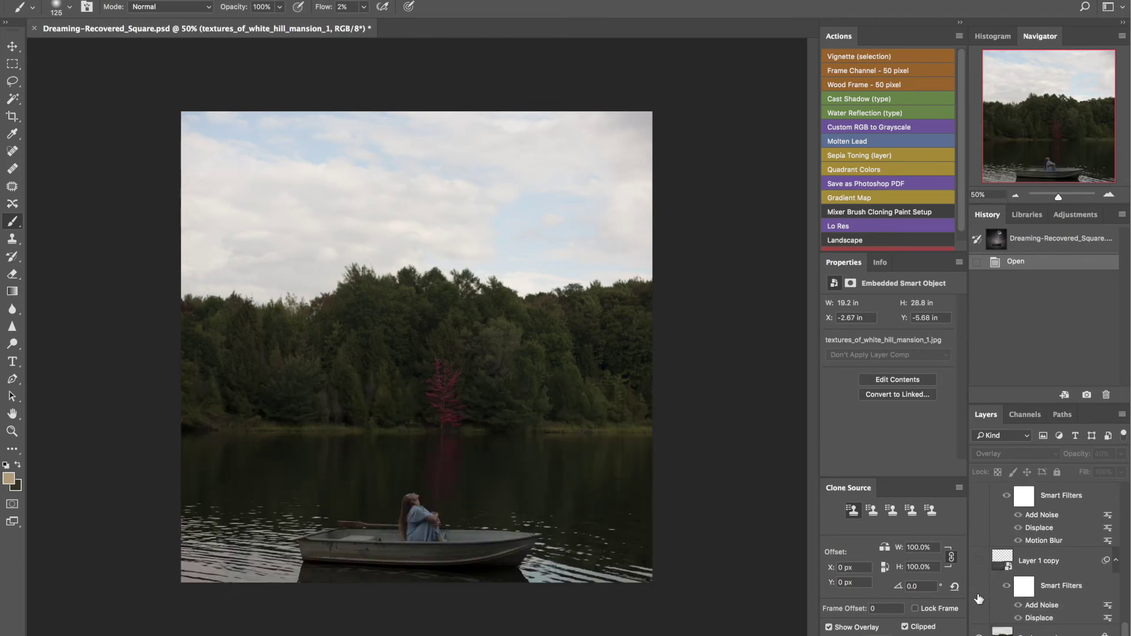
Show Layer 1 copy with the water, Layer 3 copy 2 with the rippled boat reflection, and its Curves 1 and Curves 2.
click(980, 561)
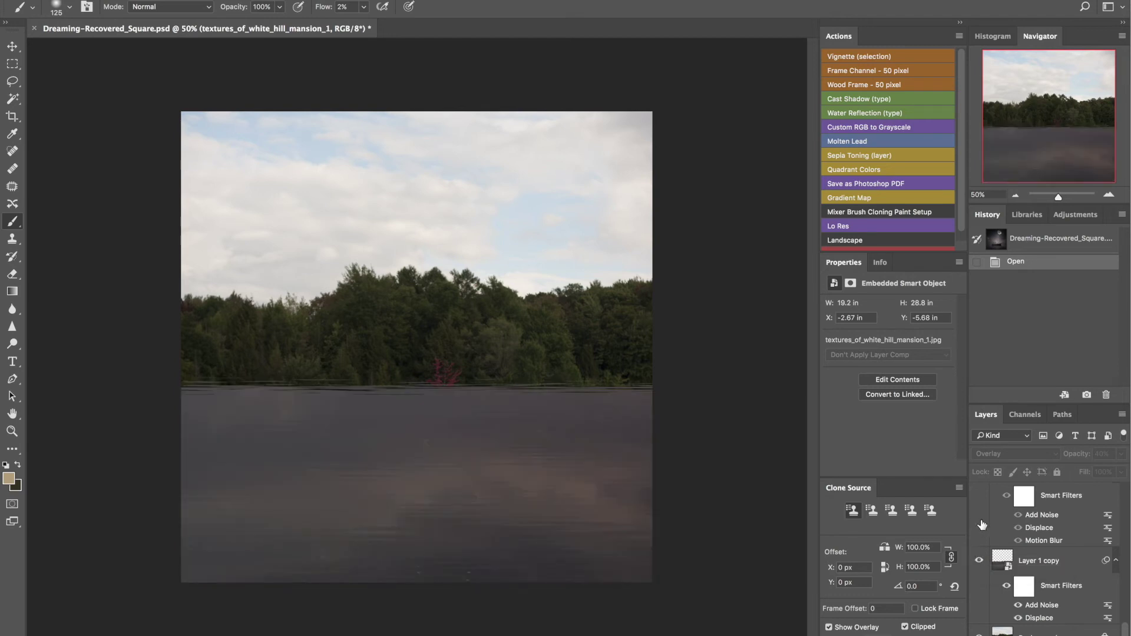
scroll(976, 518, up, 1)
click(976, 518)
scroll(975, 519, up, 1)
click(979, 533)
click(979, 507)
scroll(979, 507, up, 1)
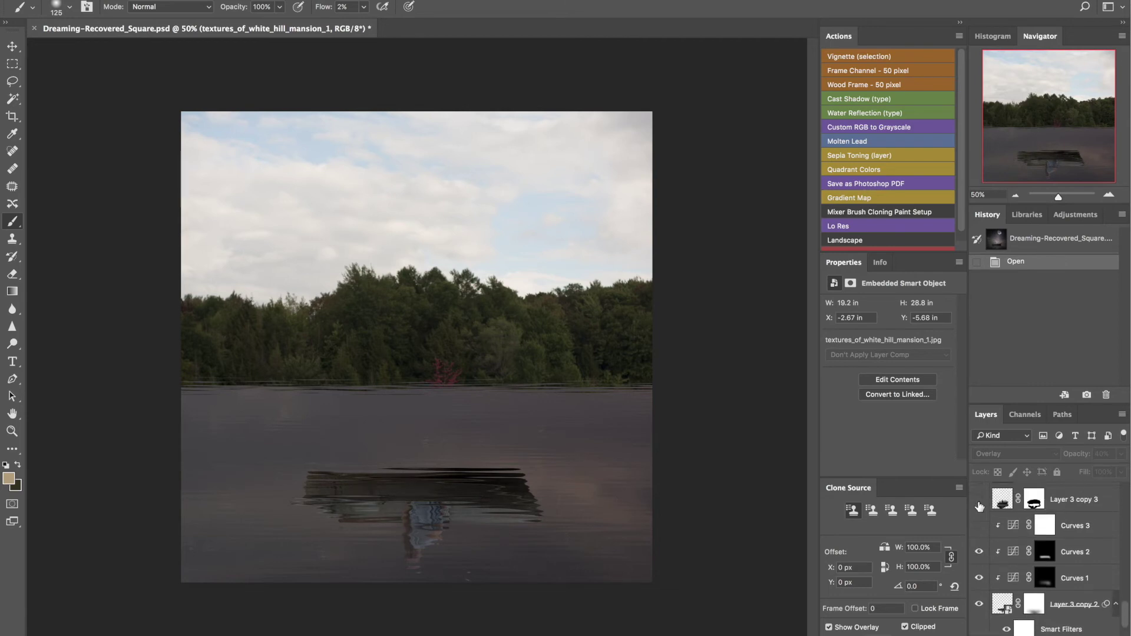
With Curves 3 shown, compare Layer 3 copy 3 with the unrippled boat reflection on and off, leaving it hidden.
scroll(980, 528, up, 1)
click(979, 524)
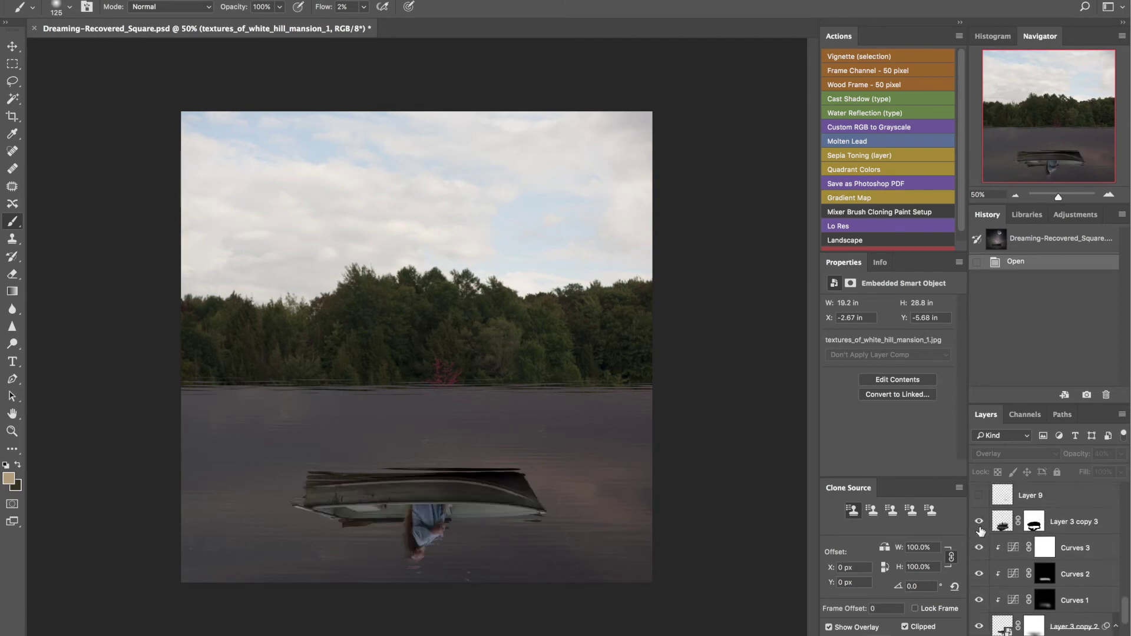
click(979, 522)
Show Layer 9, Layer 2, Layer 2 copy and Layer 1 with the starry sky, and compare Curves 10 on and off.
scroll(979, 522, up, 1)
click(979, 520)
click(979, 493)
scroll(979, 493, up, 3)
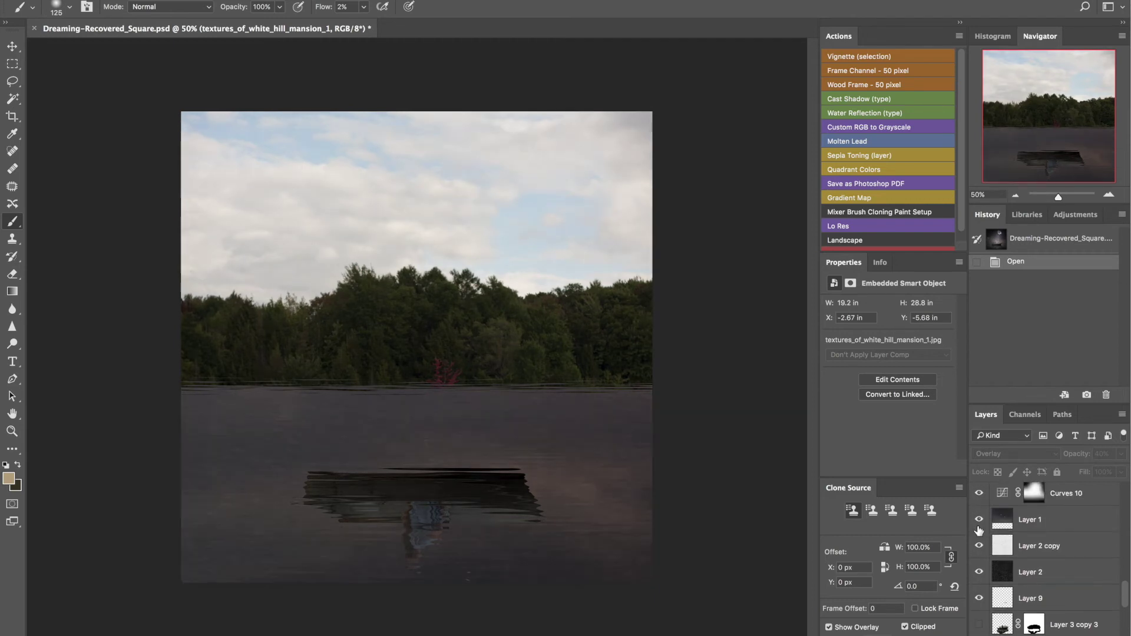
drag(980, 545, 980, 493)
click(979, 493)
click(980, 494)
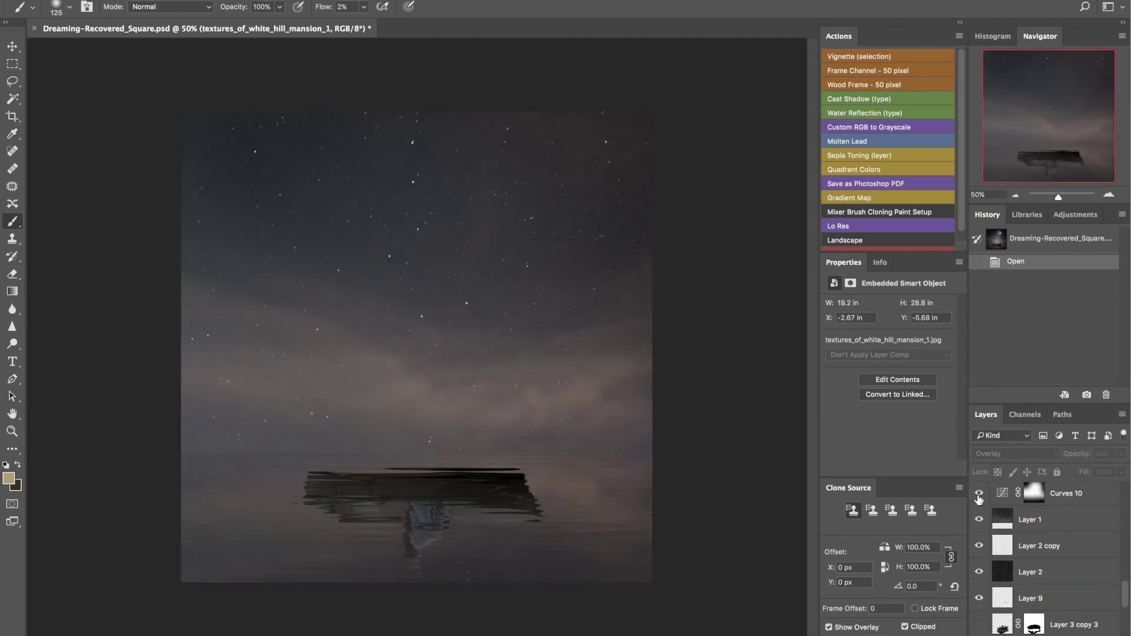
click(979, 493)
click(980, 493)
Show Layer 6 and Layer 3 with the upright boat, along with its clipped Curves 4, Curves 5 and Curves 6.
scroll(979, 498, up, 3)
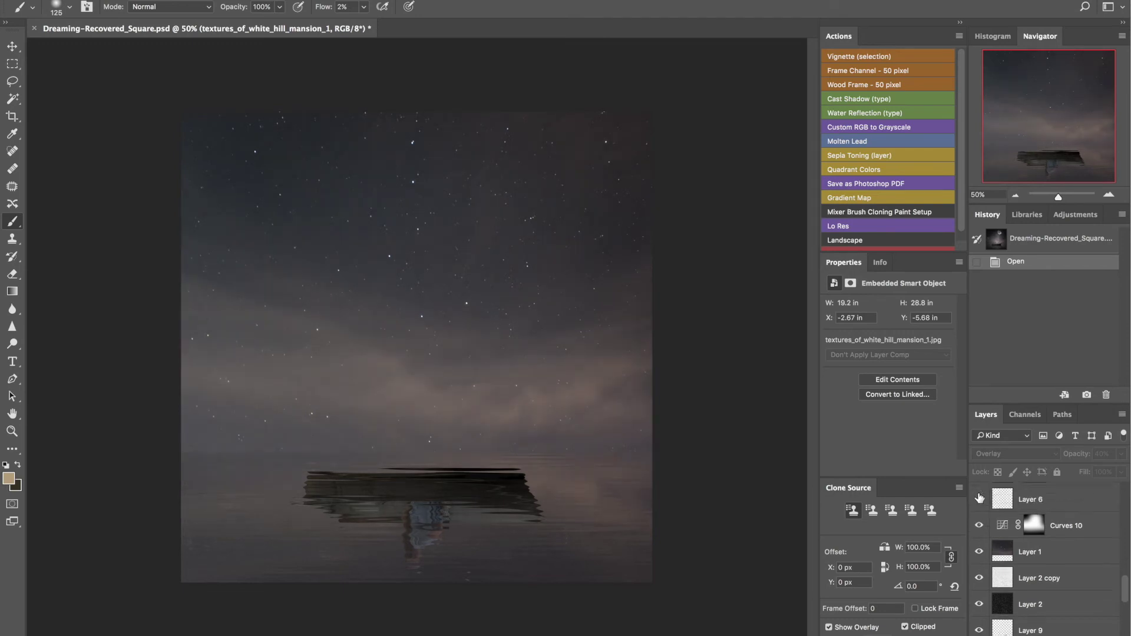
scroll(979, 498, up, 1)
drag(979, 536, 979, 565)
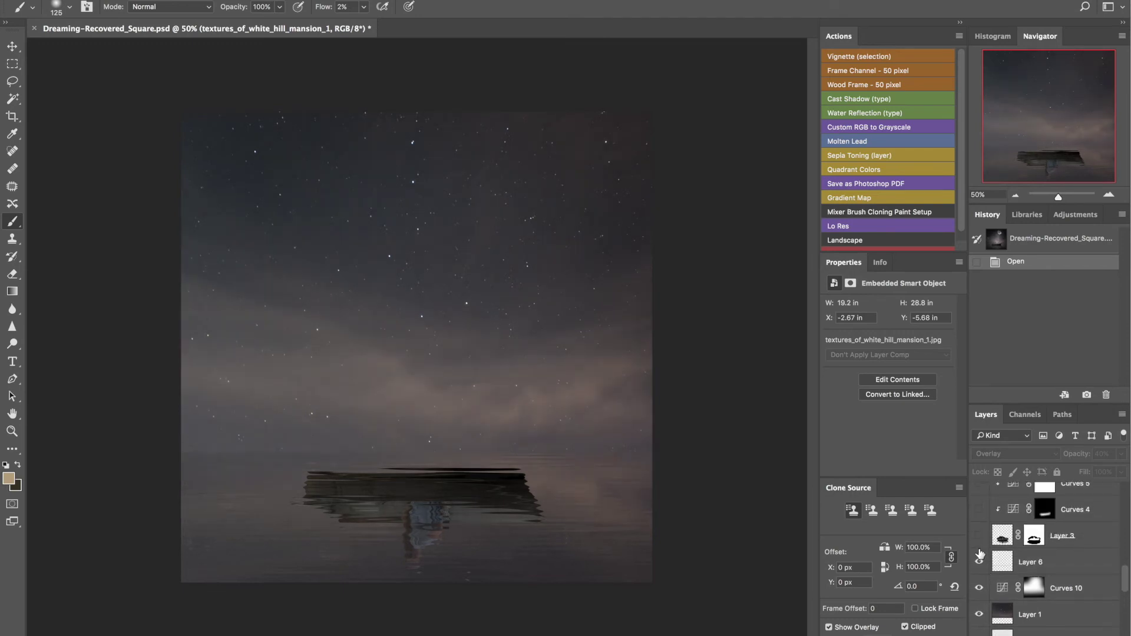
click(979, 503)
scroll(979, 507, up, 2)
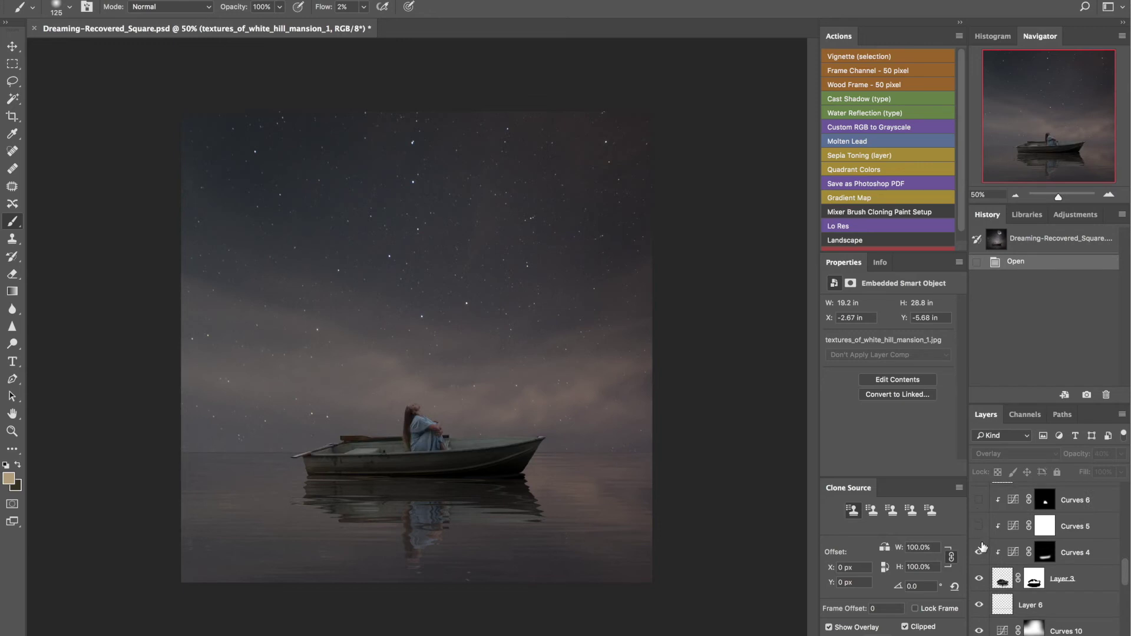
drag(981, 533, 980, 504)
Show Layer 7 with the large moon, Curves 9, and Layer 8 with the crescent moon.
scroll(979, 504, up, 4)
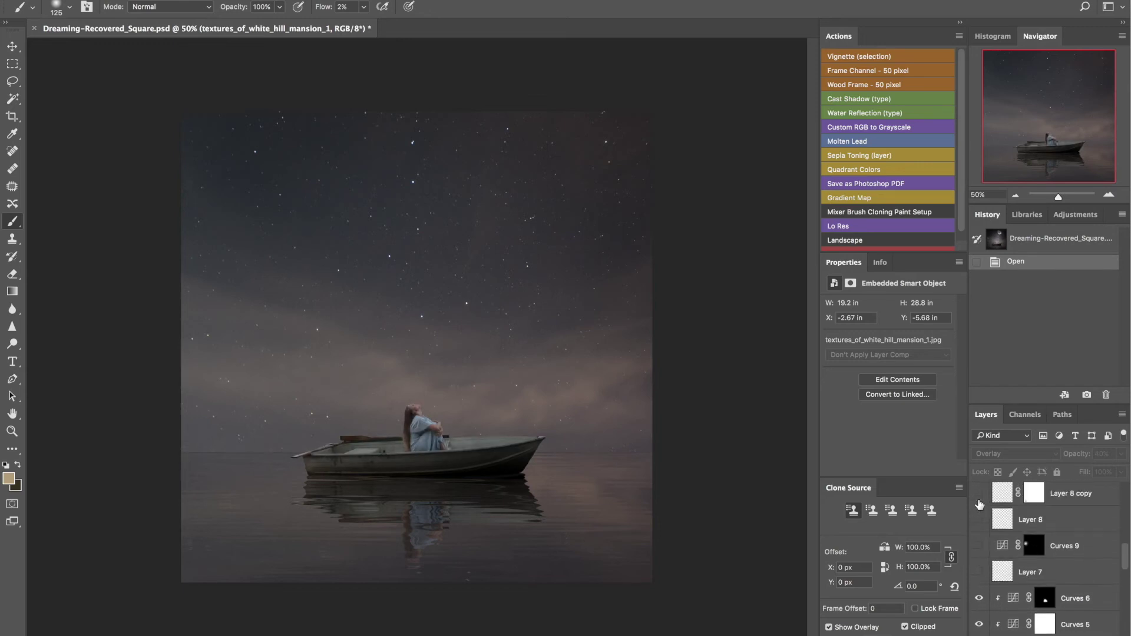
click(979, 584)
click(978, 558)
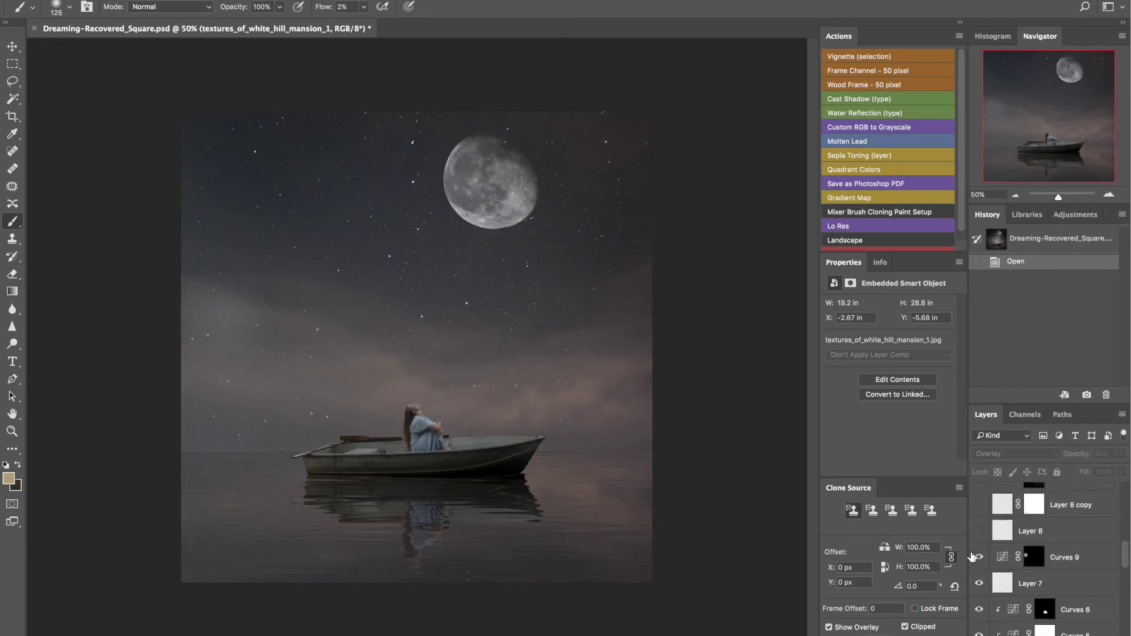
click(979, 530)
Compare Layer 8 copy with the crescent moon's reflection on and off, leaving it shown and selected.
click(979, 505)
click(979, 505)
click(980, 506)
click(1063, 507)
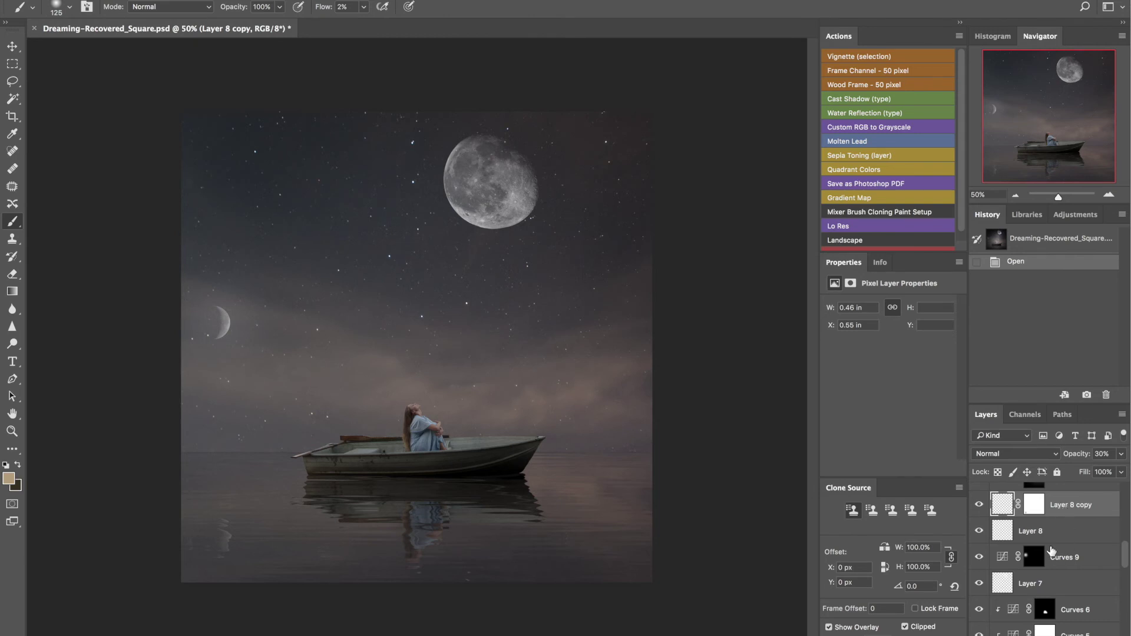
Show the Curves 8 and Curves 7 adjustments above Layer 8 copy.
scroll(1052, 551, up, 3)
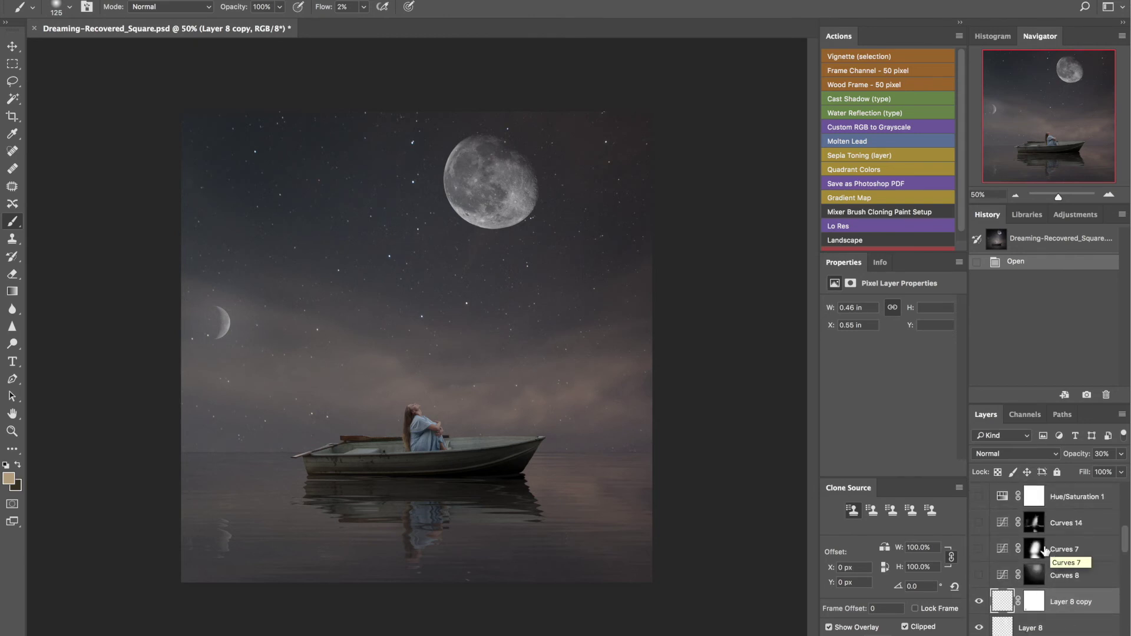
click(981, 576)
click(981, 575)
click(980, 548)
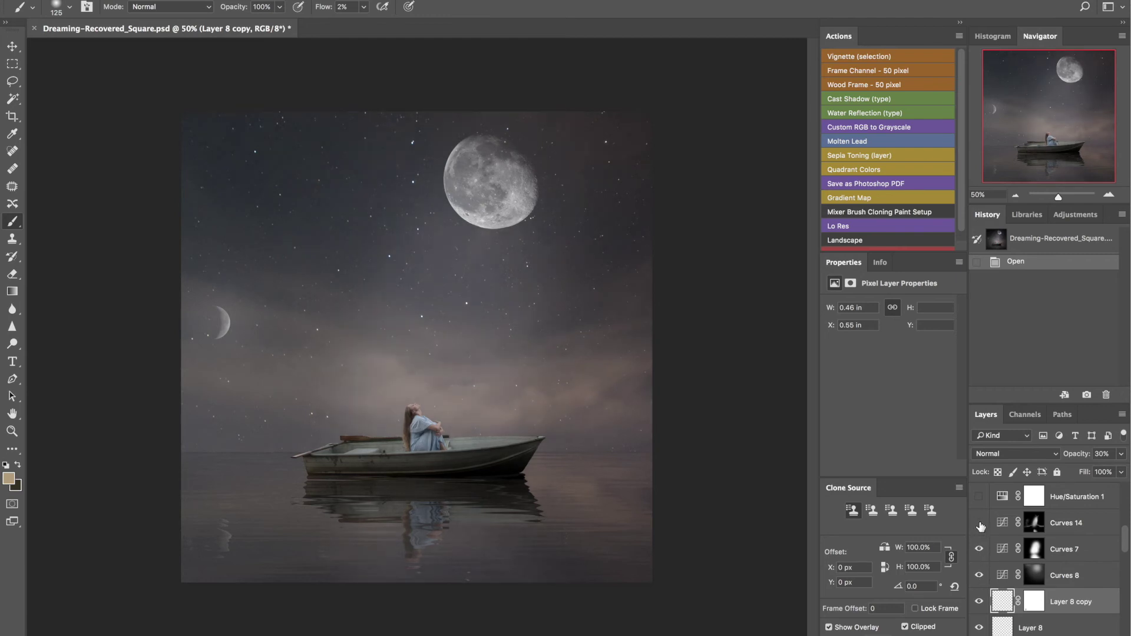
Compare the Curves 14 moonbeam adjustment on and off, leaving it shown.
click(979, 523)
click(979, 524)
click(979, 525)
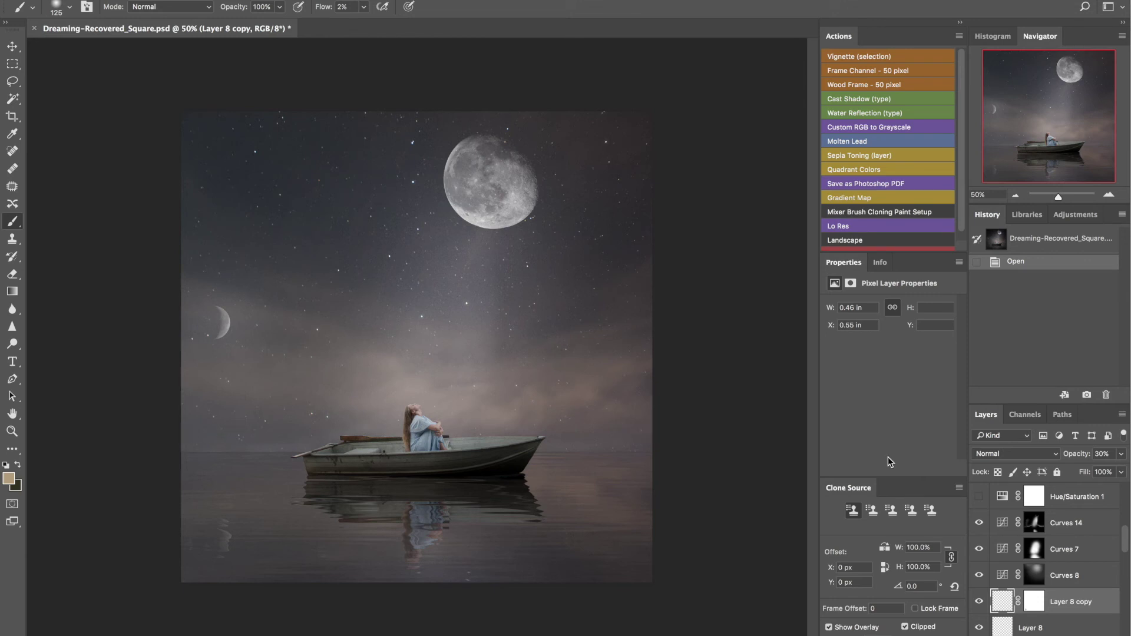
Show the Hue/Saturation 1, Color Balance 1 and Curves 11 adjustments.
click(978, 497)
click(979, 497)
scroll(978, 499, up, 3)
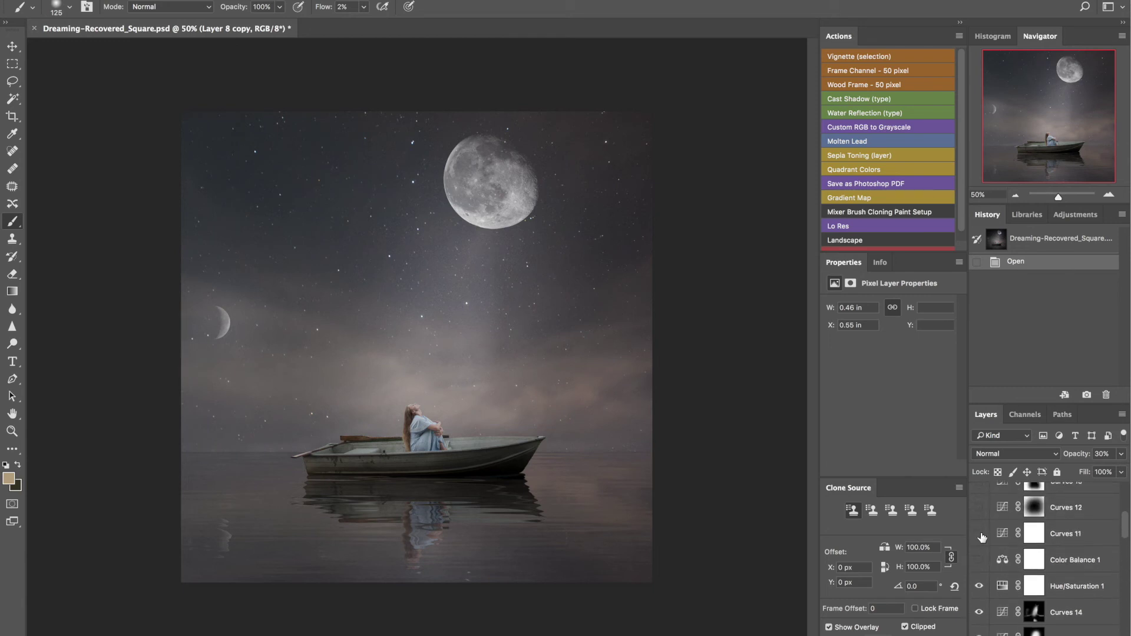
click(979, 534)
Compare the Curves 12 edge-darkening adjustment on and off, leaving it shown.
click(978, 508)
click(978, 508)
click(979, 508)
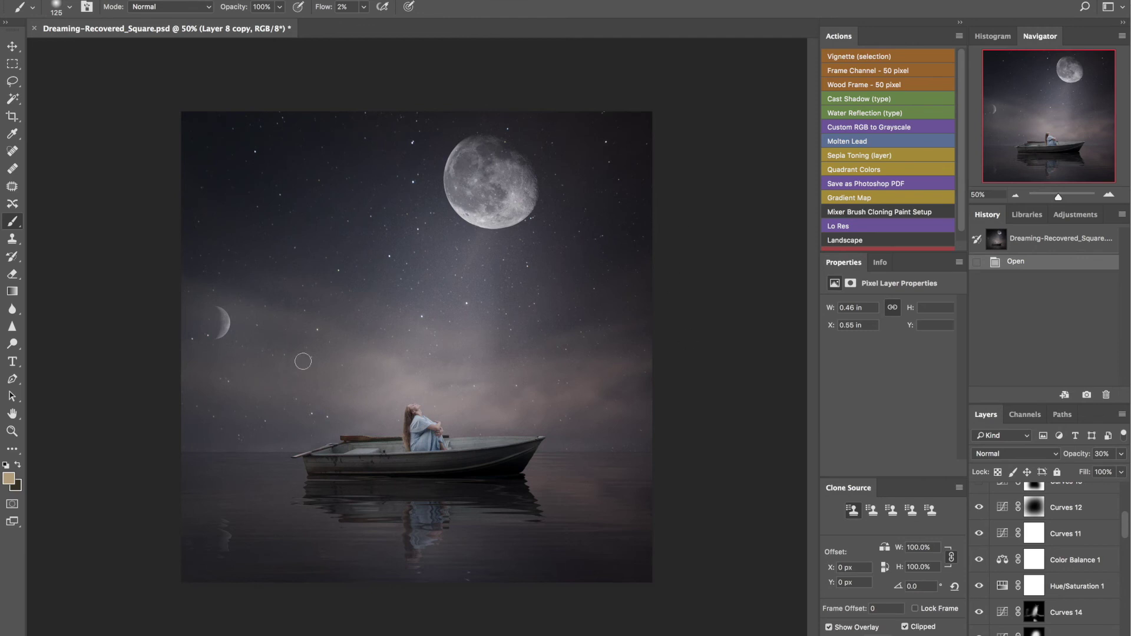
key(l)
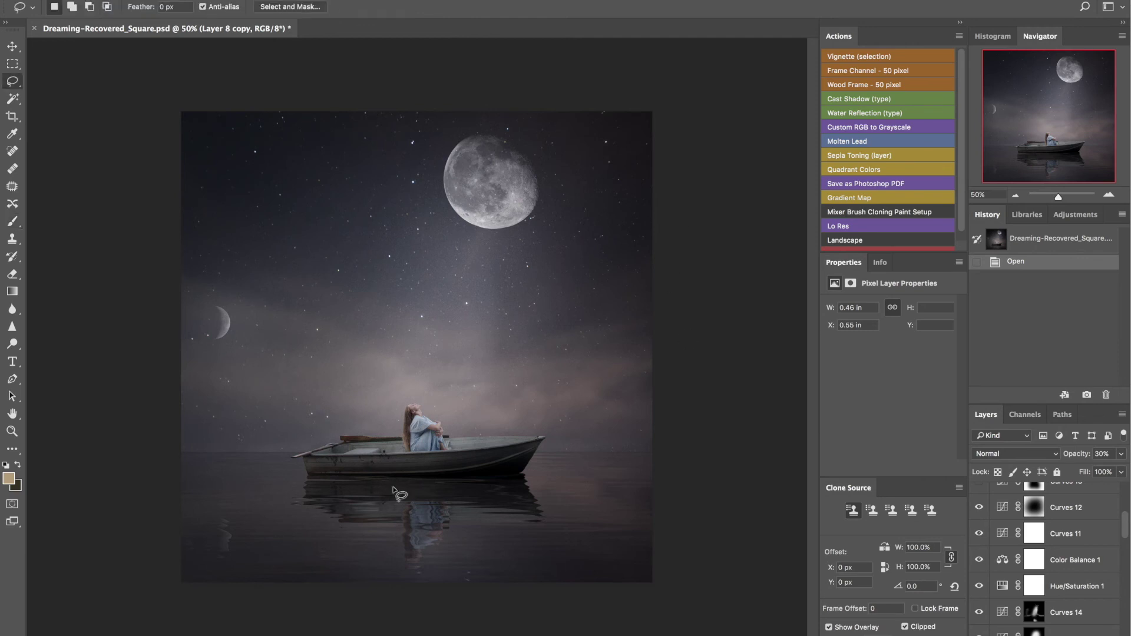
right_click(296, 108)
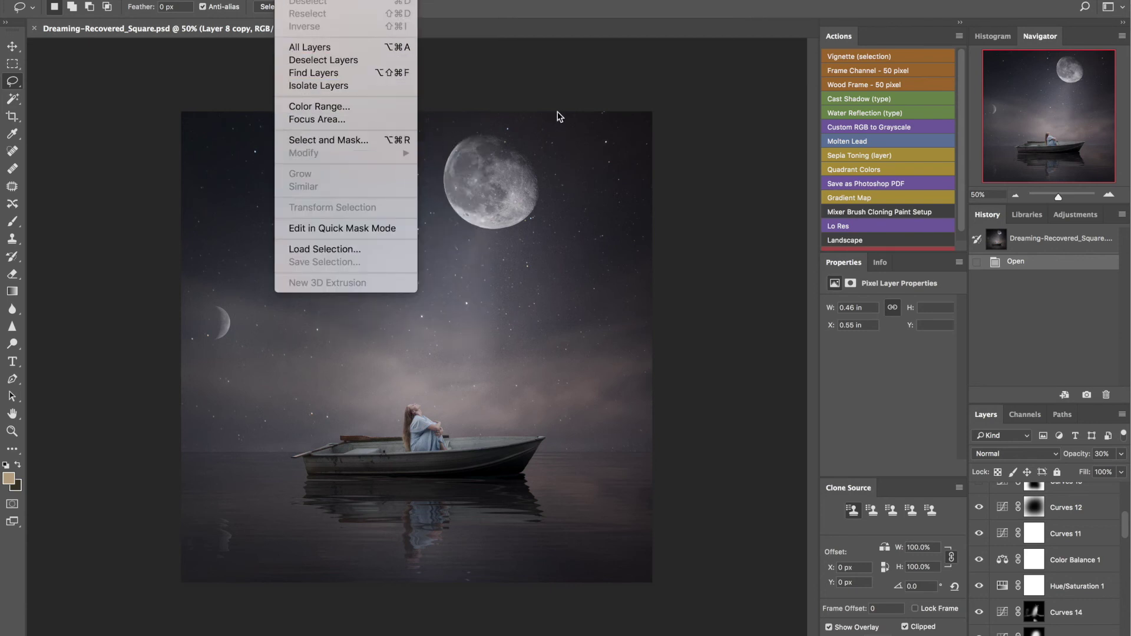
click(693, 155)
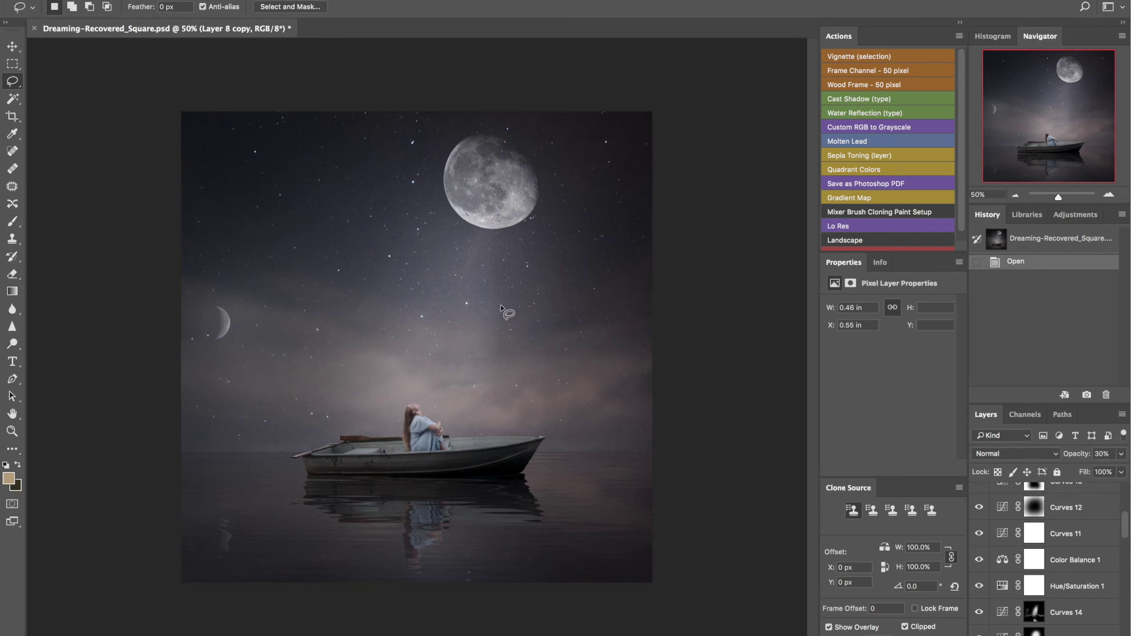
Select Curves 12 to show its curve, and compare the Curves 15 adjustment on and off, leaving it shown.
click(1013, 515)
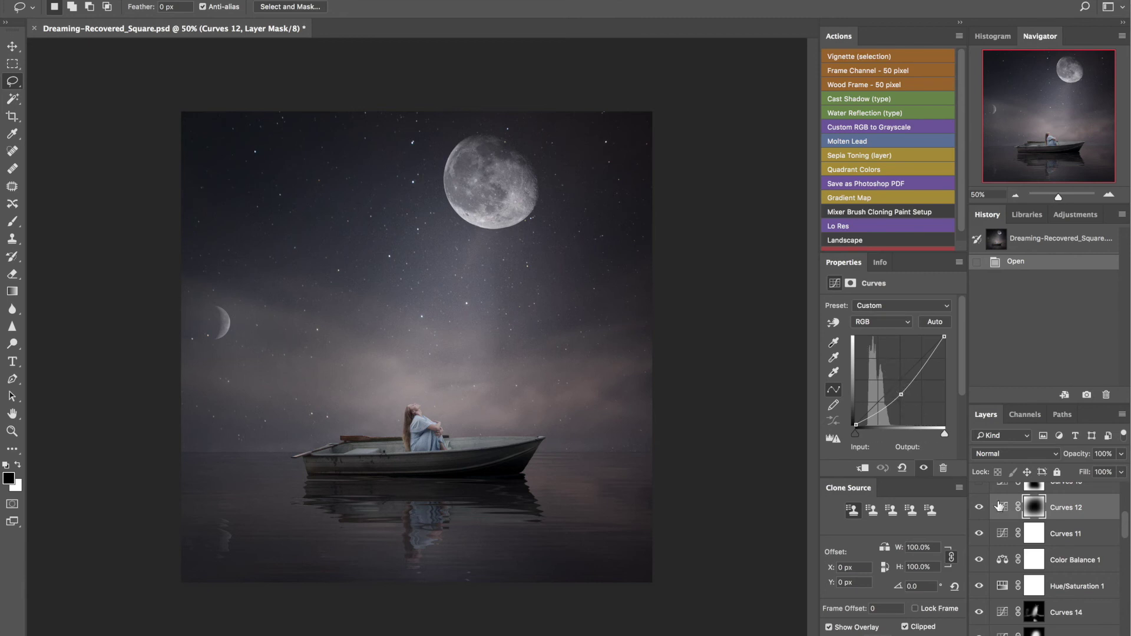
scroll(999, 507, up, 2)
click(979, 517)
click(979, 517)
click(979, 517)
Compare the Curves 16 adjustment above Curves 15 on and off, leaving it shown.
scroll(980, 520, up, 3)
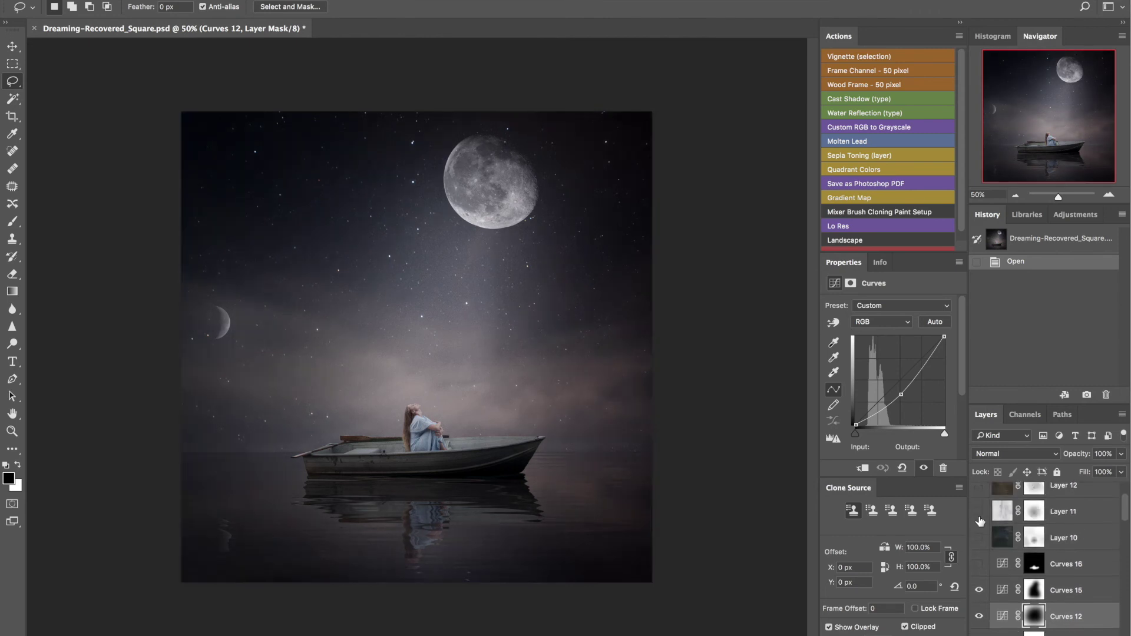
click(979, 565)
click(979, 564)
click(979, 565)
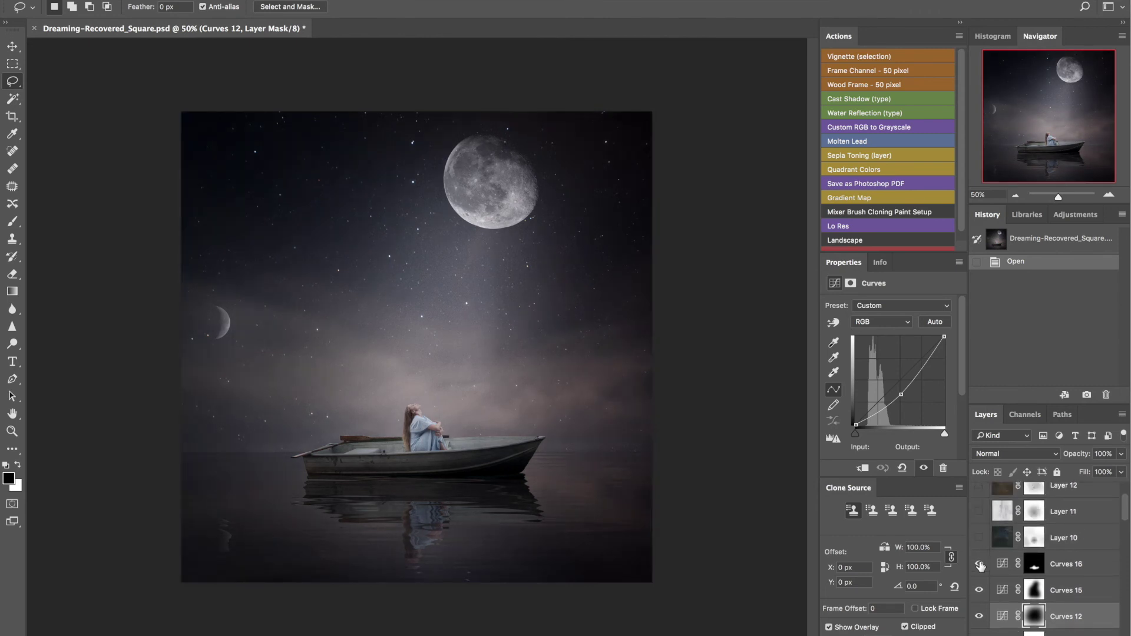
click(979, 565)
click(980, 564)
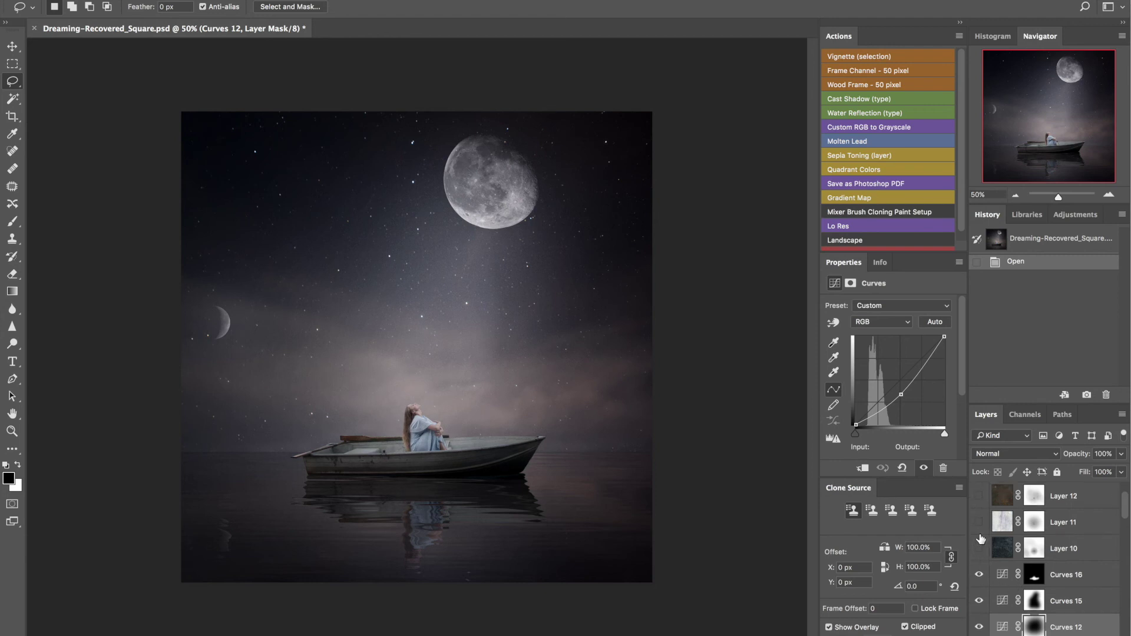
Compare the Layer 10 texture on and off, leave it shown, and select it to view its blend mode and opacity.
scroll(980, 542, up, 2)
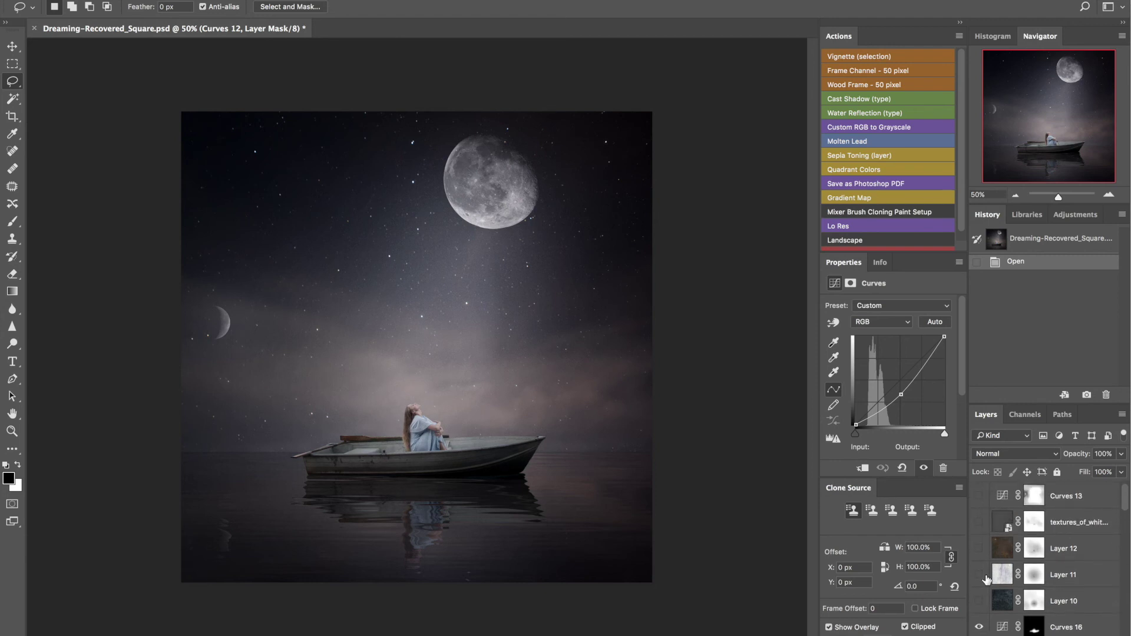
click(980, 607)
click(980, 607)
click(980, 608)
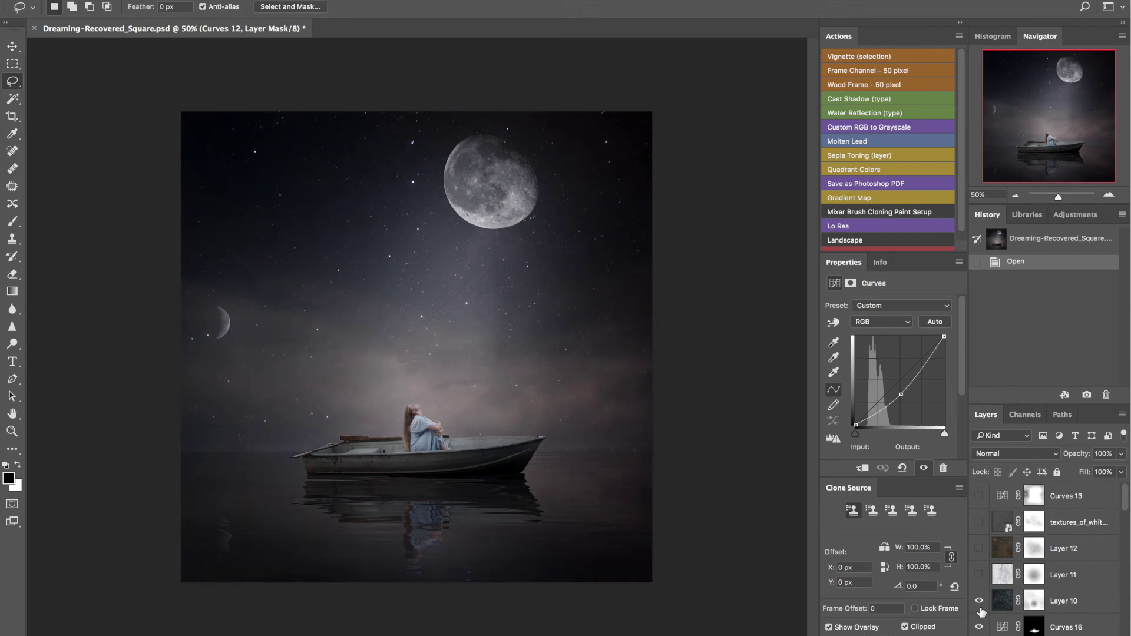
click(1085, 608)
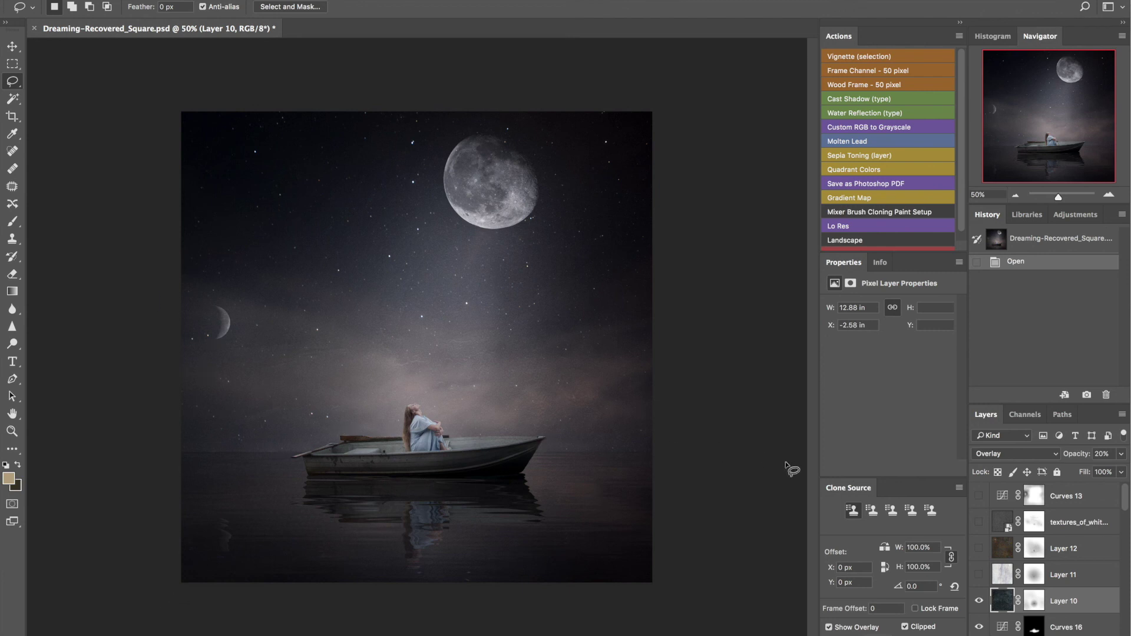
Compare the Layer 11 texture on and off, leaving it shown.
click(978, 576)
click(978, 576)
click(978, 575)
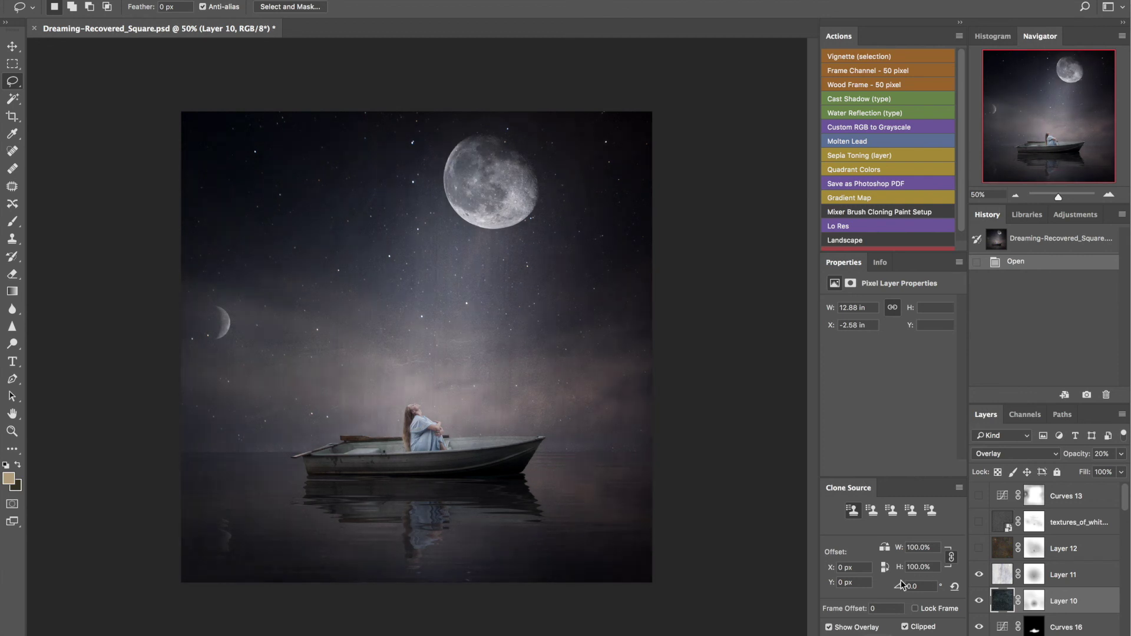
Compare the brown Layer 12 texture on and off, leave it shown, and select it to view its blend settings.
click(980, 550)
click(979, 553)
click(979, 552)
click(980, 553)
click(980, 553)
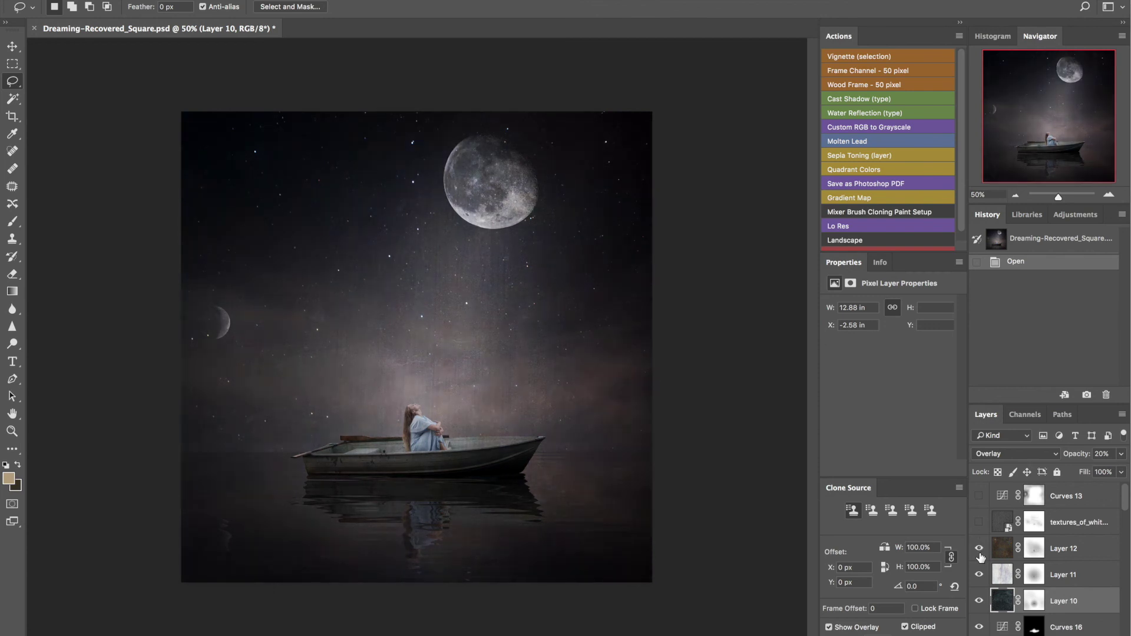
click(1002, 552)
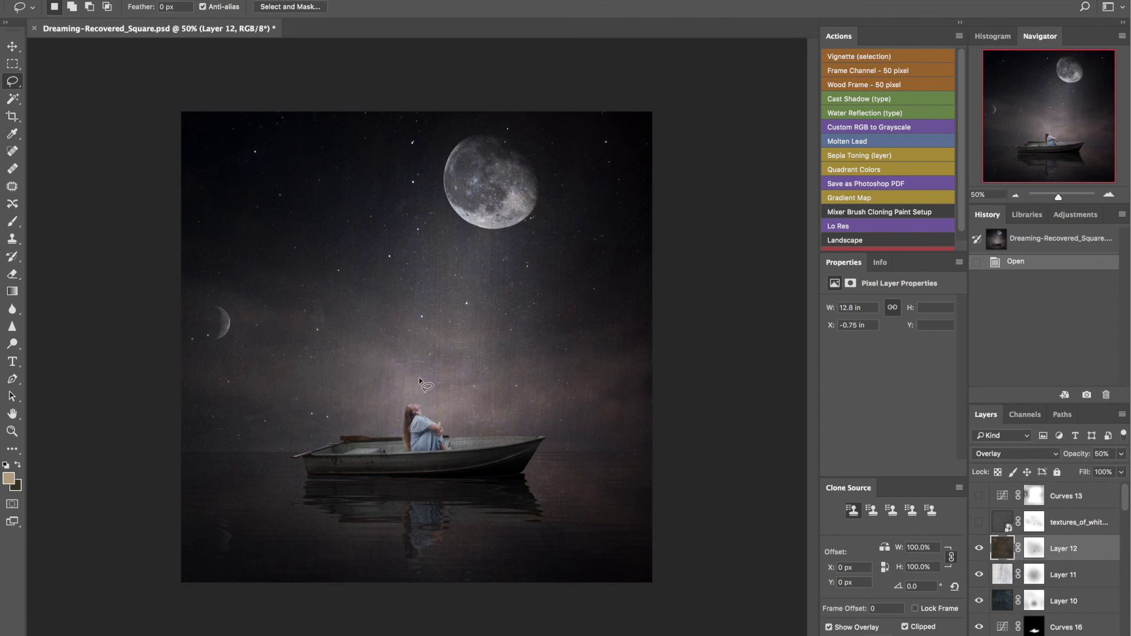
Compare the textures_of_whit… smart object layer above Layer 12 on and off, leaving it shown.
click(980, 523)
click(980, 523)
click(980, 523)
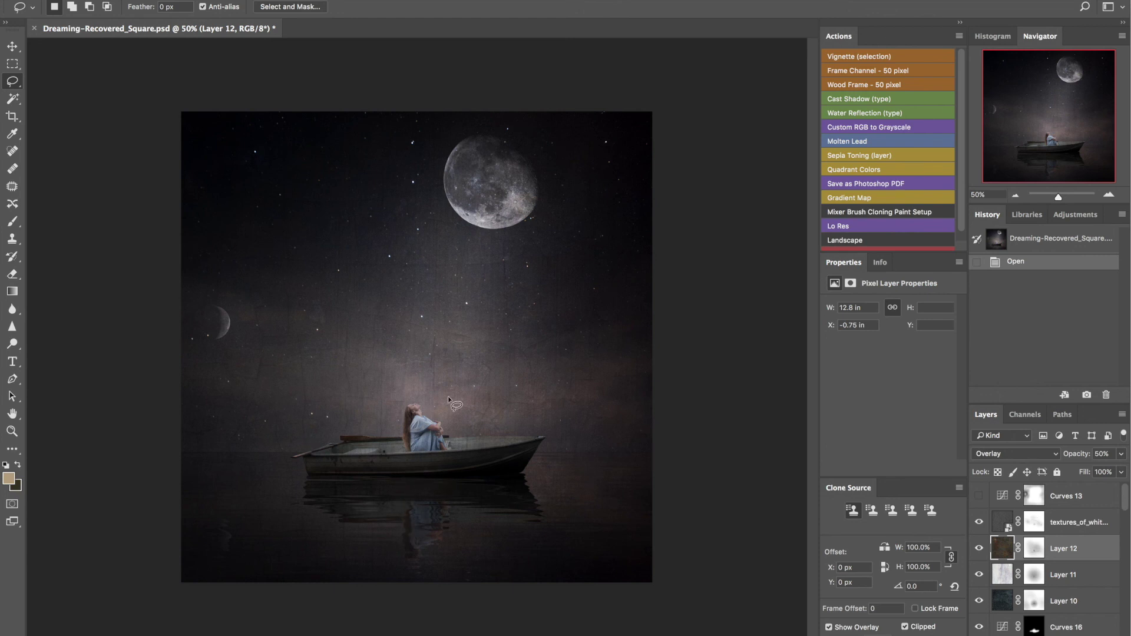
Compare the topmost Curves 13 adjustment on and off, leave it shown, and review the layer stack.
click(979, 496)
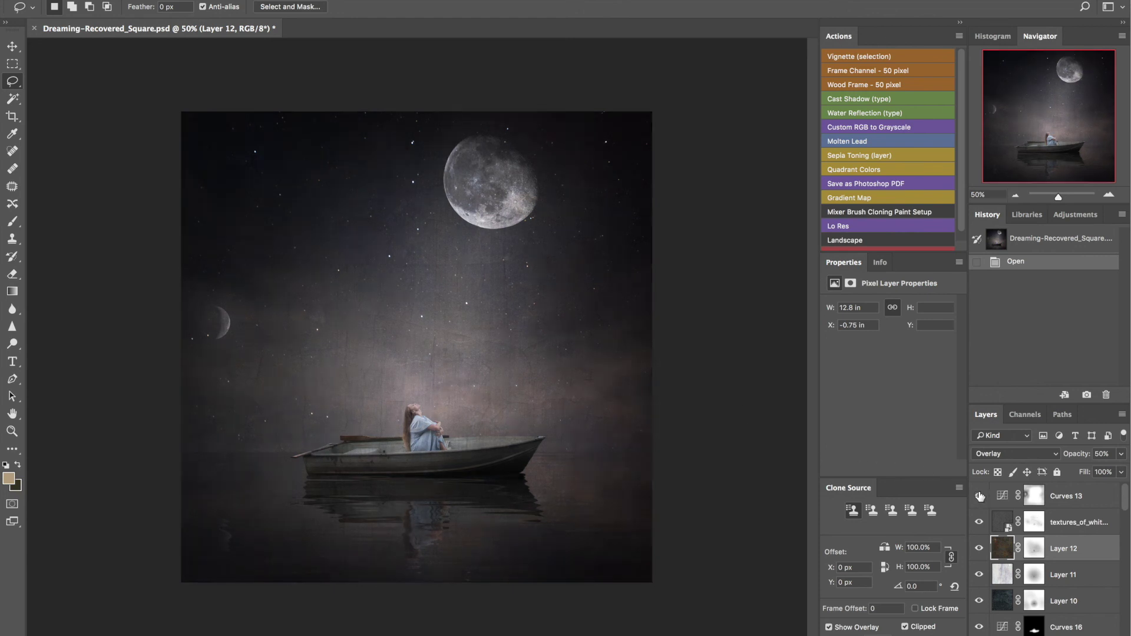
click(980, 496)
click(979, 496)
scroll(1024, 500, down, 3)
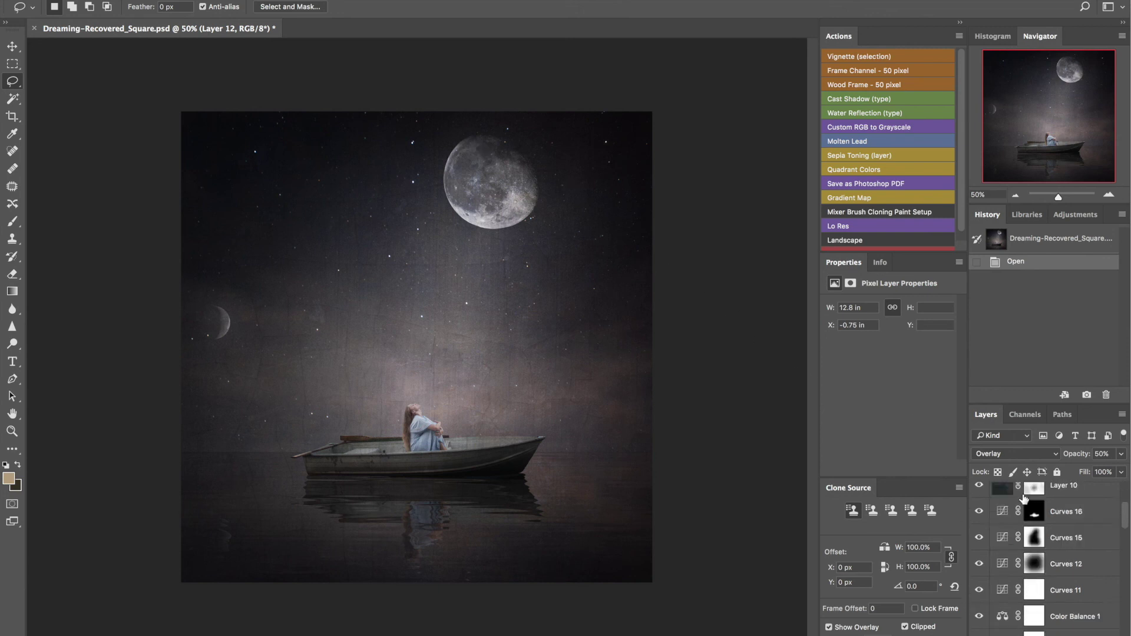
scroll(1024, 498, up, 3)
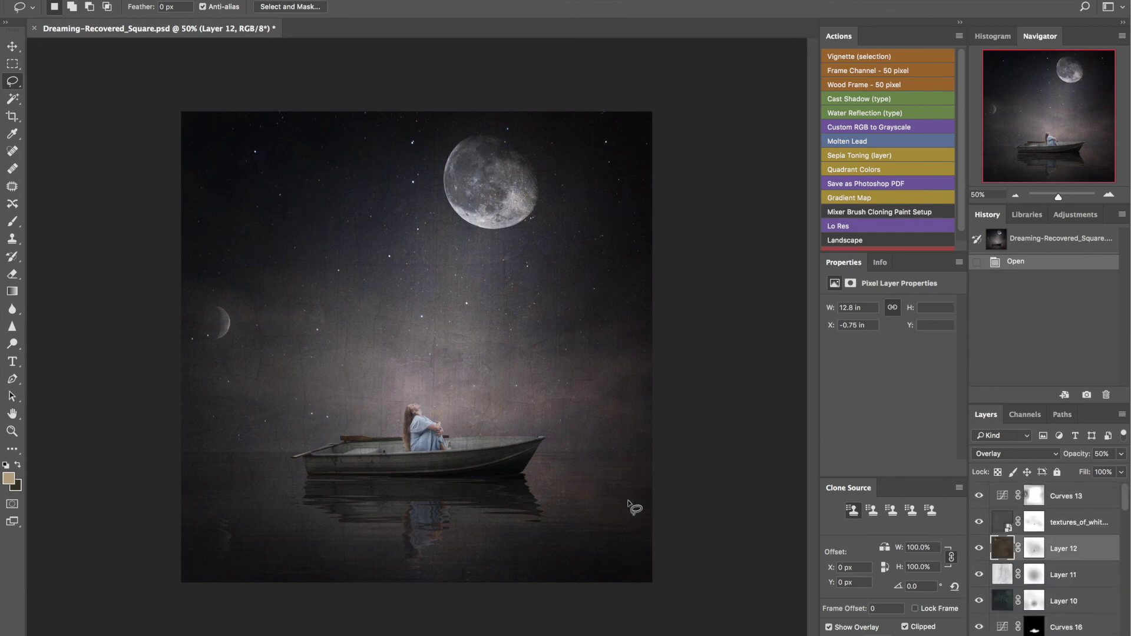